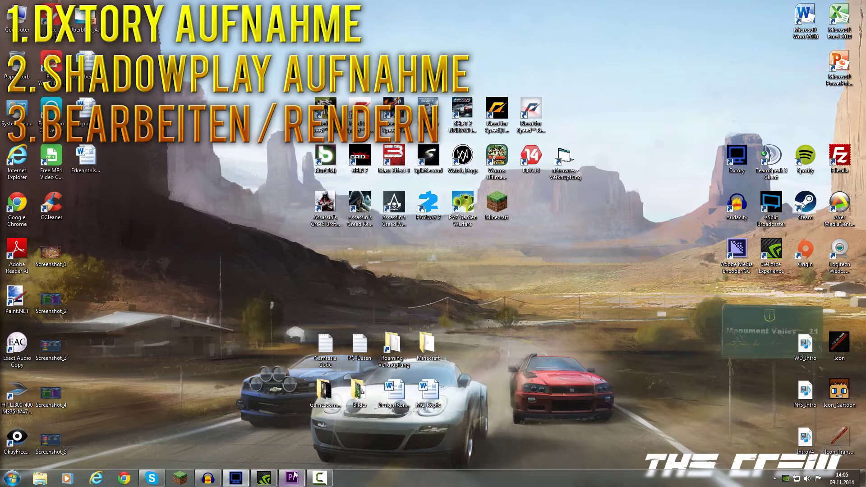
Bring GeForce Experience forward, then Premiere Pro with the Dxtory movie settings over it.
{"action": "left_click", "coordinate": [270, 481]}
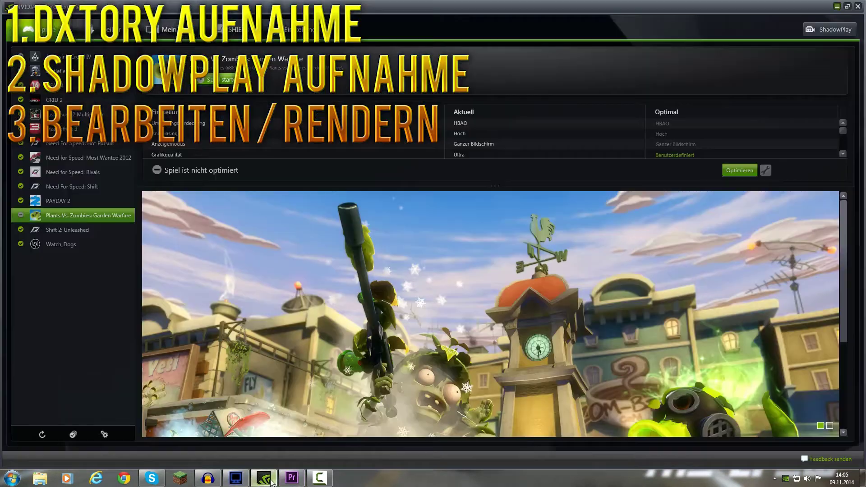
{"action": "left_click", "coordinate": [294, 481]}
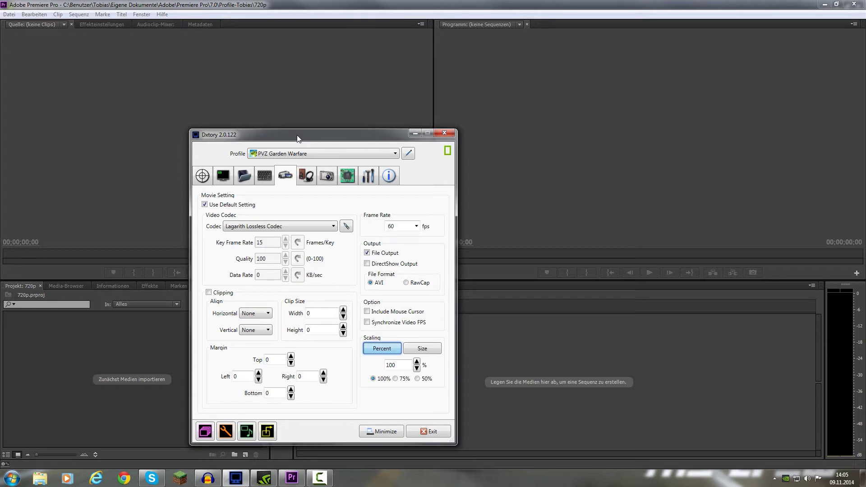
Review Dxtory's Overlay, Folder, HotKey and Movie tabs, then minimize Premiere Pro.
{"action": "left_click", "coordinate": [229, 178]}
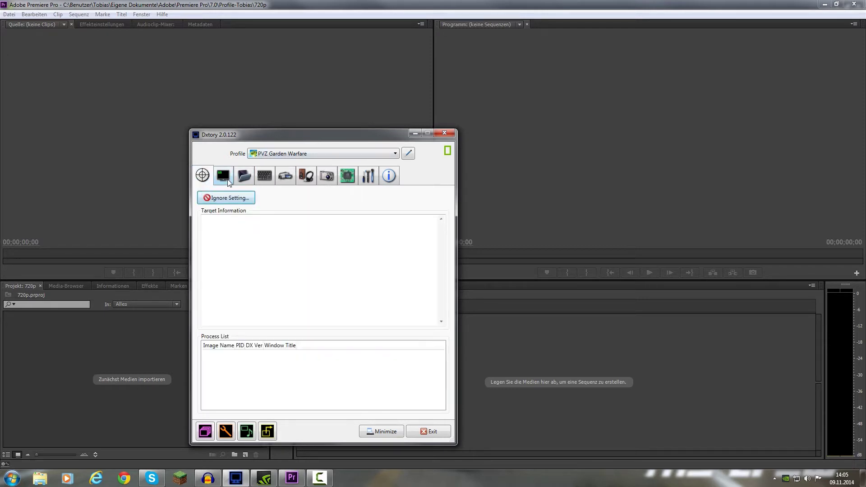
{"action": "left_click", "coordinate": [229, 180]}
{"action": "left_click", "coordinate": [249, 176]}
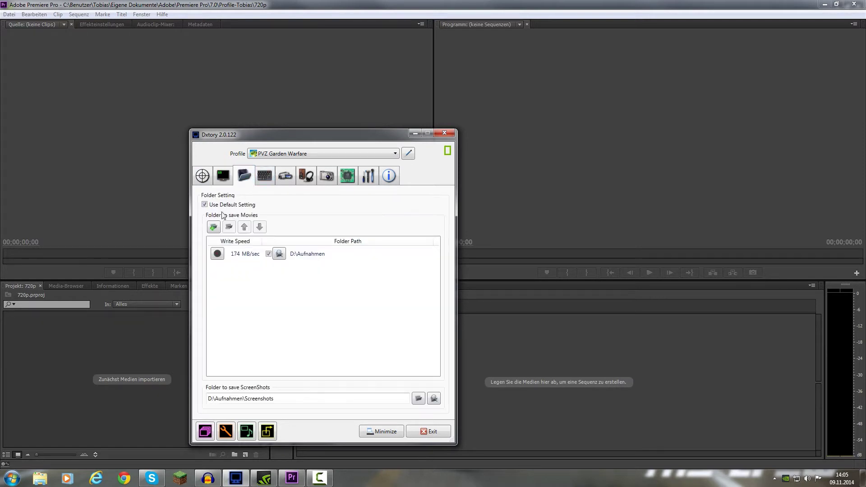
{"action": "left_click", "coordinate": [265, 179]}
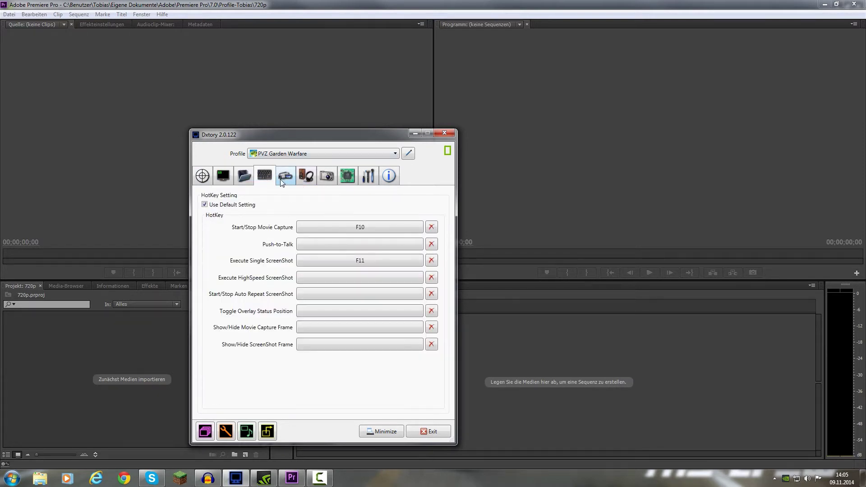
{"action": "left_click", "coordinate": [285, 179]}
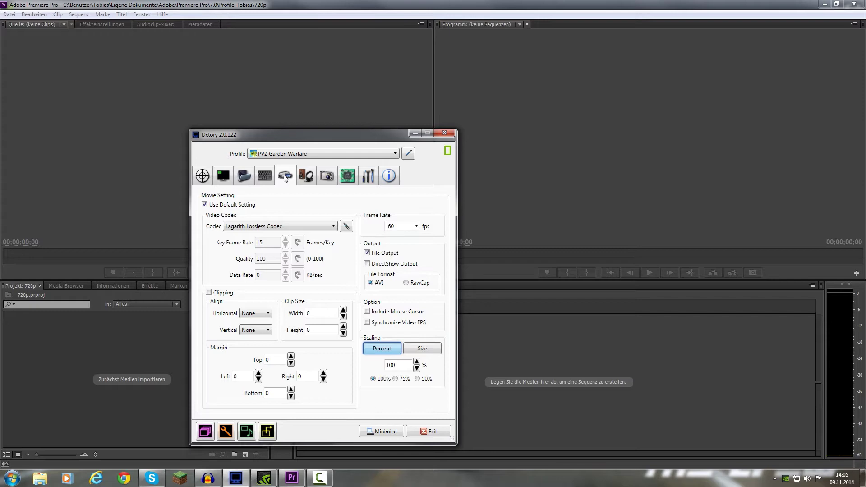
{"action": "left_click", "coordinate": [823, 4]}
Minimize GeForce Experience, move Dxtory to the upper left and switch its profile to Default.
{"action": "left_click", "coordinate": [835, 7]}
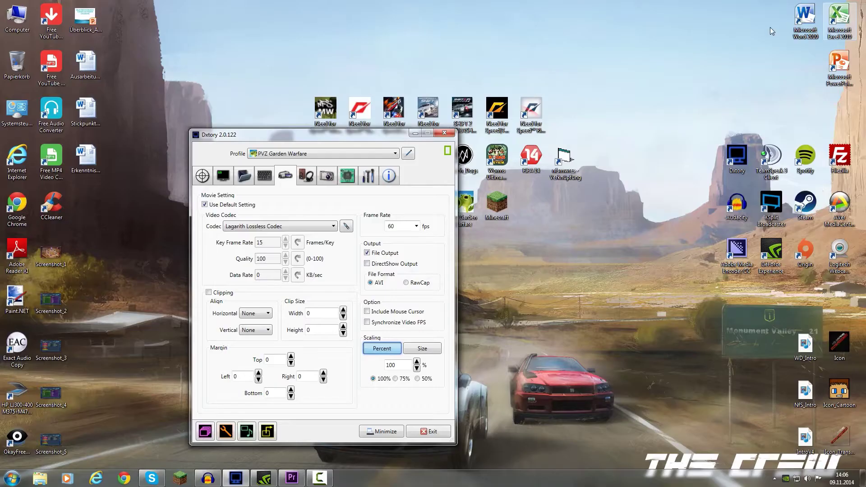
{"action": "mouse_move", "coordinate": [311, 136]}
{"action": "left_mouse_down"}
{"action": "mouse_move", "coordinate": [255, 96]}
{"action": "mouse_move", "coordinate": [221, 27]}
{"action": "left_mouse_up"}
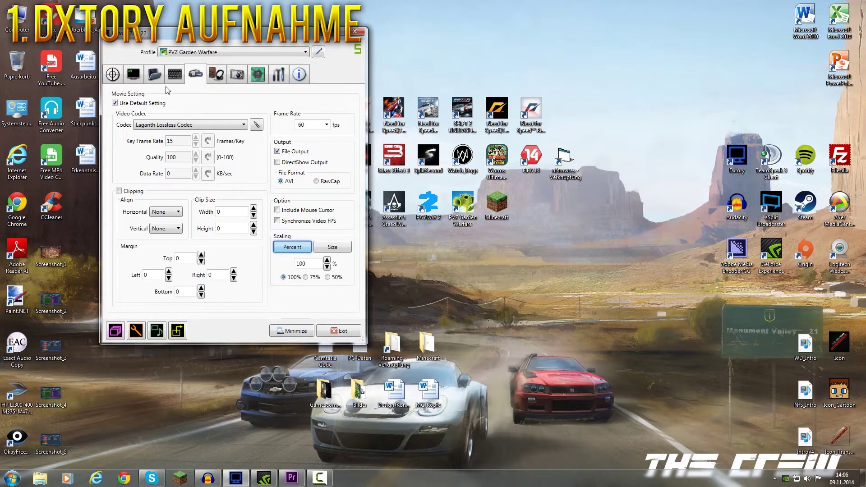
{"action": "left_click", "coordinate": [225, 53]}
{"action": "left_click", "coordinate": [202, 63]}
{"action": "left_click", "coordinate": [167, 54]}
{"action": "left_click", "coordinate": [201, 60]}
Keep Dxtory's recording frame rate at 60 fps and open a file browser.
{"action": "left_click_drag", "start_coordinate": [211, 39], "coordinate": [213, 44]}
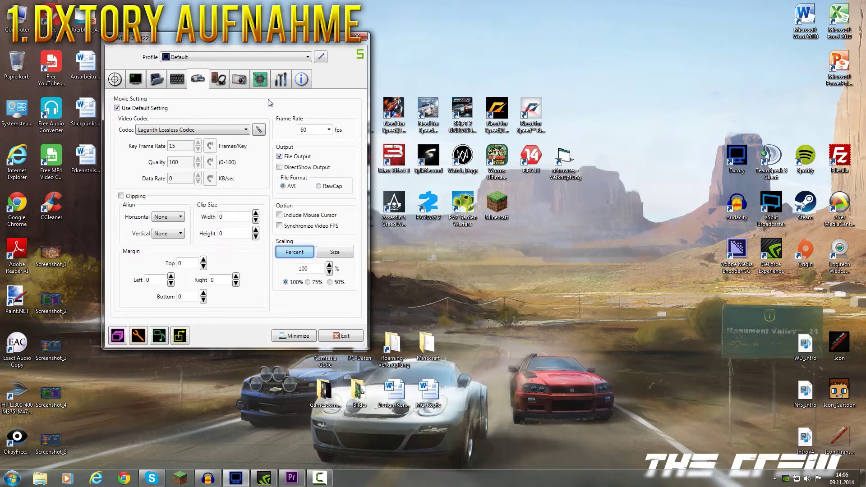
{"action": "left_click", "coordinate": [327, 130]}
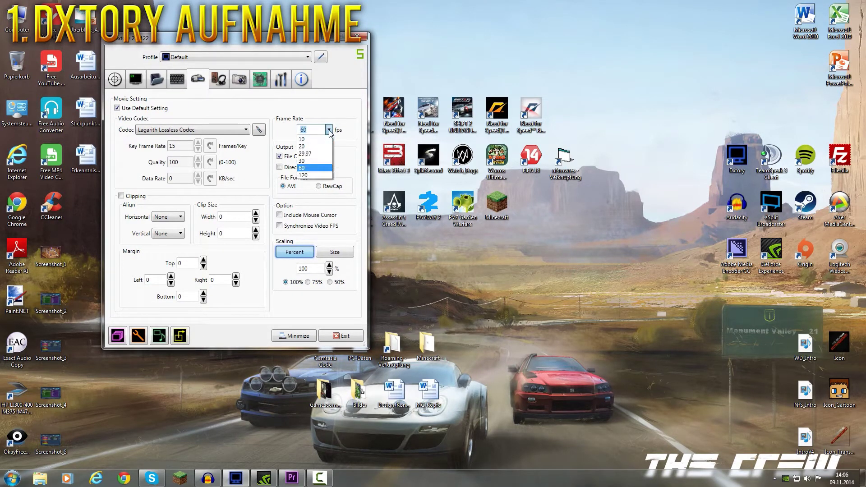
{"action": "left_click", "coordinate": [310, 167]}
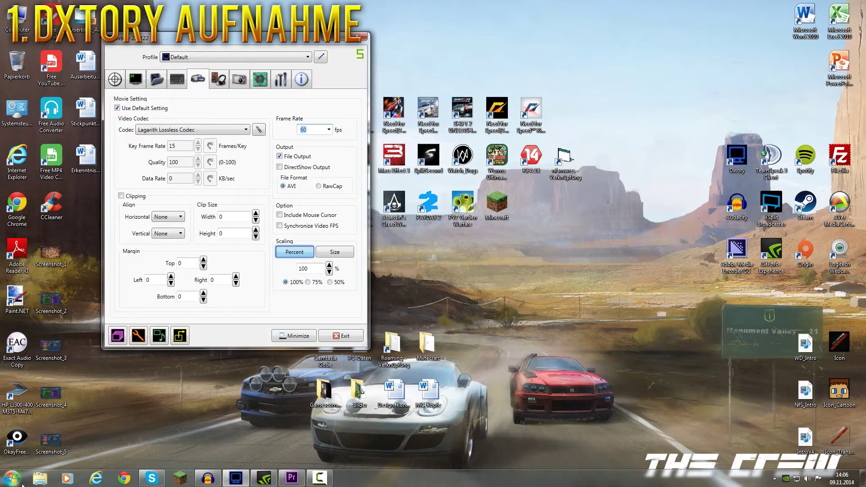
{"action": "left_click", "coordinate": [40, 478]}
Go to Daten (D:) > Aufnahmen and play back the recorded PVZ AVI clip.
{"action": "left_click", "coordinate": [151, 187]}
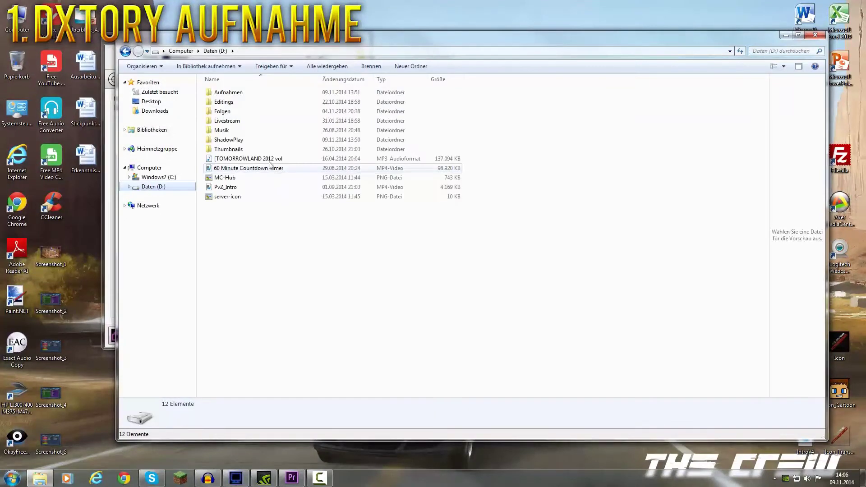
{"action": "double_click", "coordinate": [229, 93]}
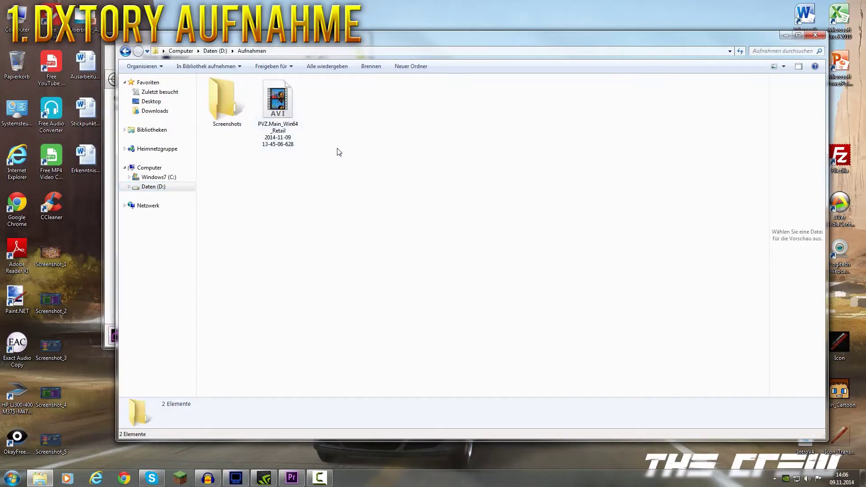
{"action": "left_click", "coordinate": [272, 134]}
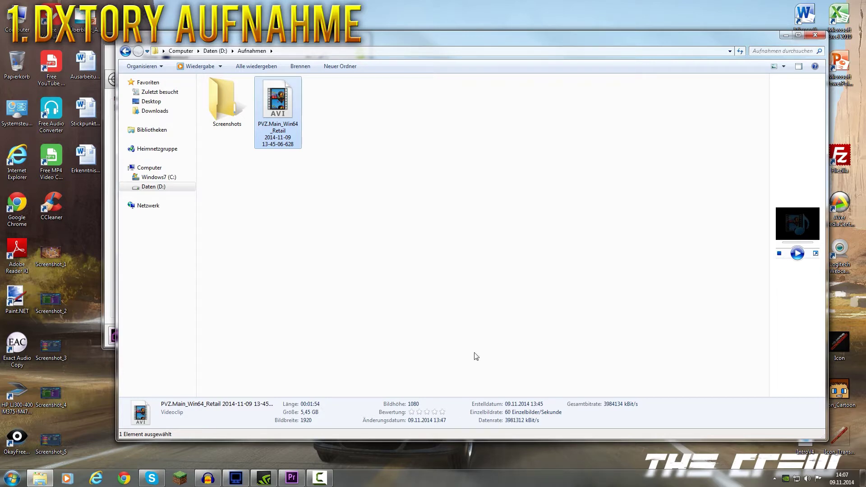
{"action": "double_click", "coordinate": [267, 118]}
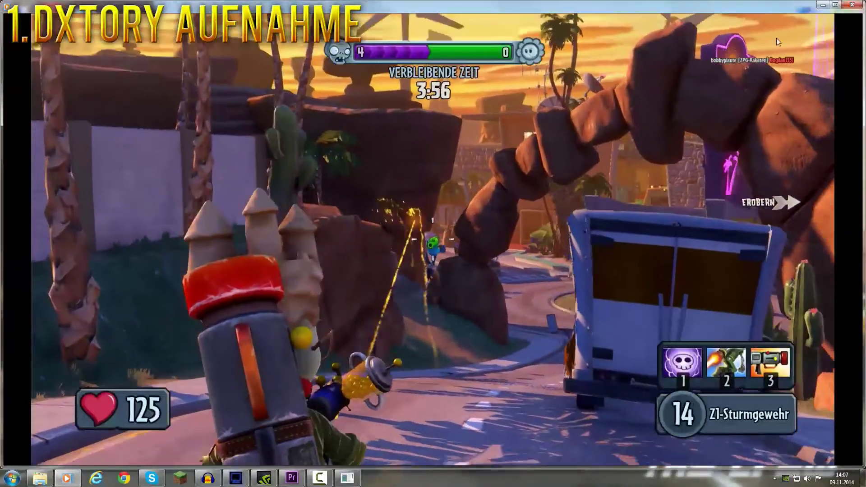
{"action": "left_click", "coordinate": [852, 5]}
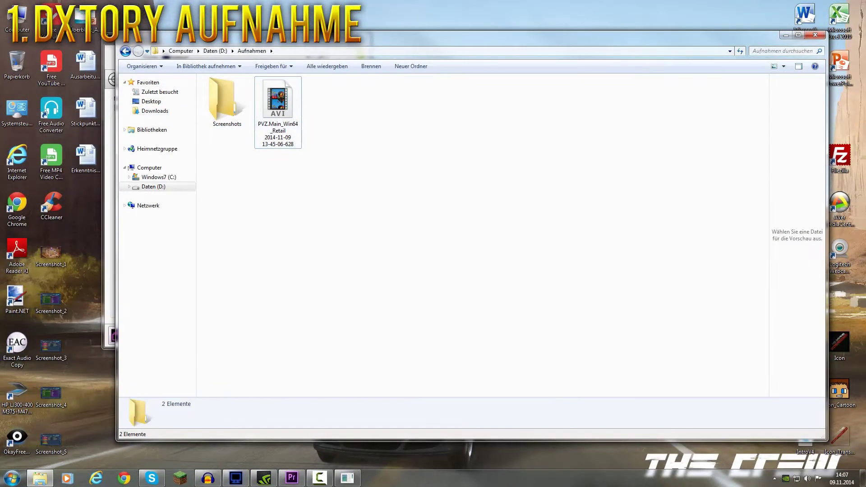
Check the recording's resolution and frame rate, then close the Dxtory window.
{"action": "left_click", "coordinate": [109, 50]}
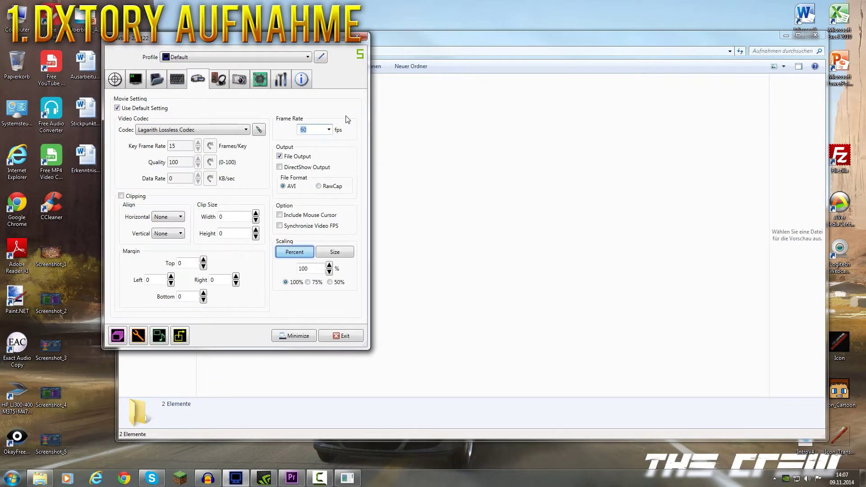
{"action": "left_click", "coordinate": [443, 149]}
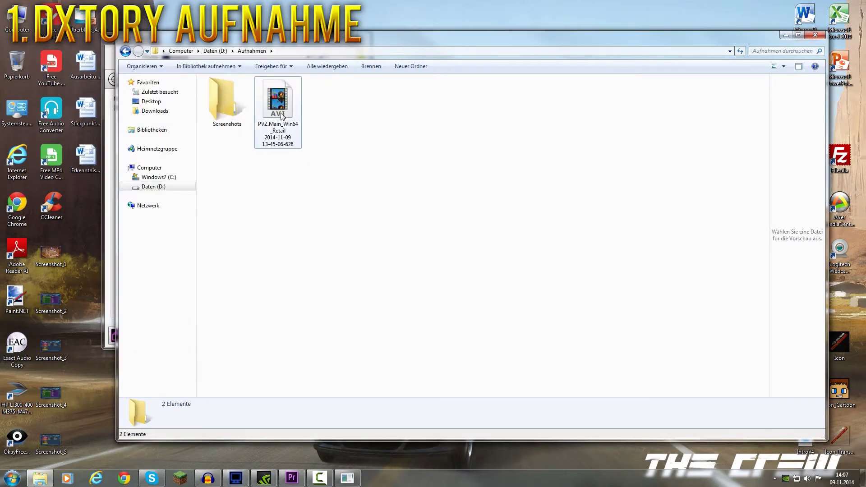
{"action": "left_click", "coordinate": [281, 113]}
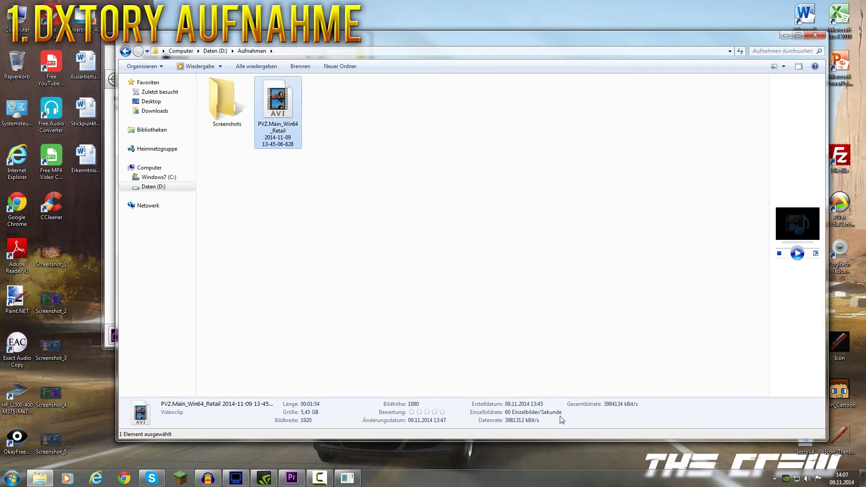
{"action": "left_click", "coordinate": [291, 183]}
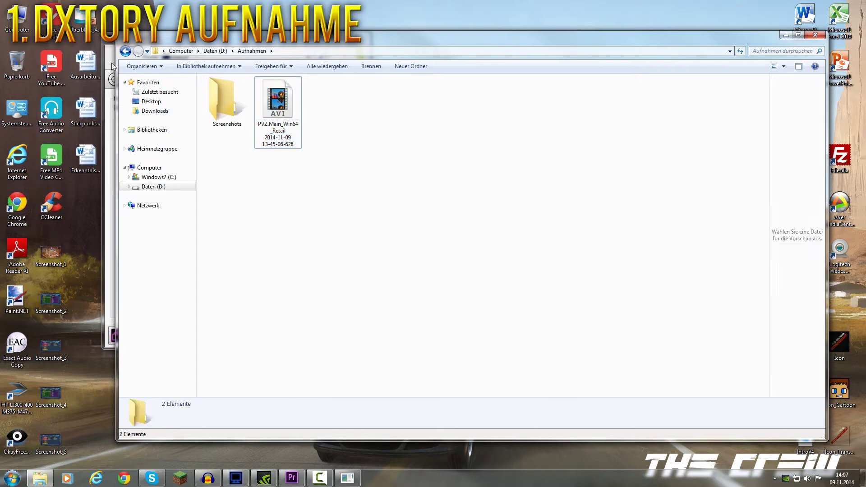
{"action": "right_click", "coordinate": [113, 43]}
{"action": "left_click", "coordinate": [79, 104]}
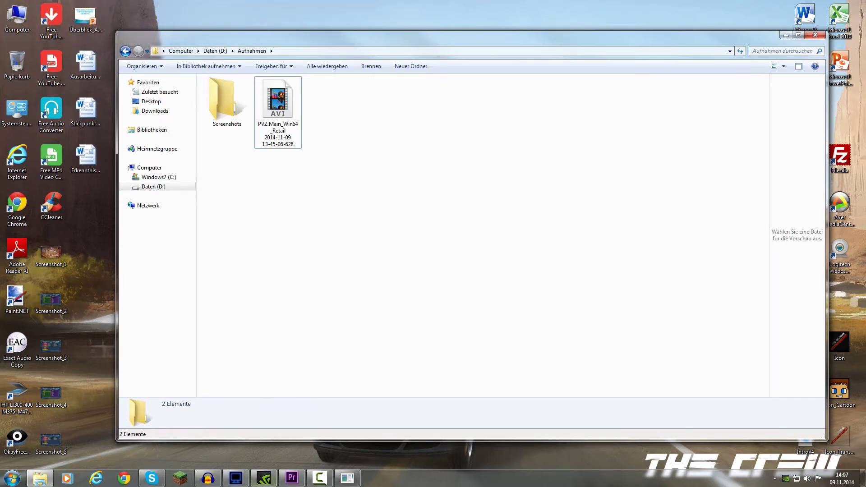
Set ShadowPlay quality to Benutzerdefiniert: 720p HD, 60 FPS, 50 Mbps H.264.
{"action": "left_click", "coordinate": [265, 479]}
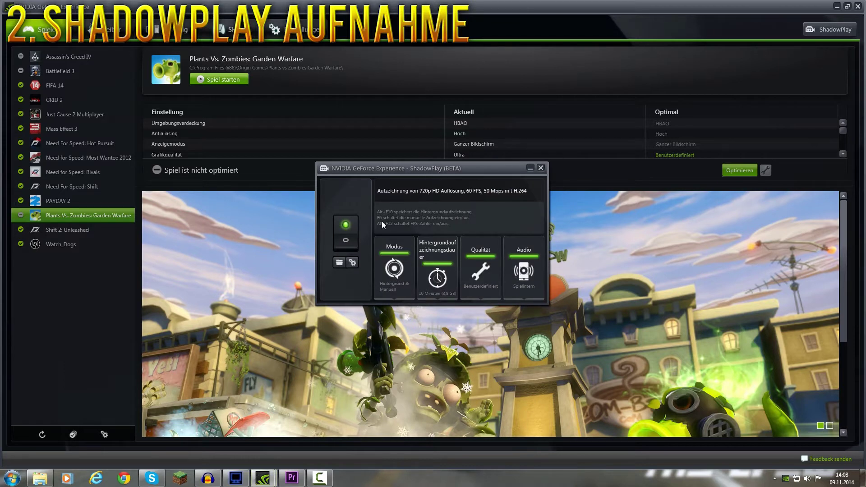
{"action": "left_click", "coordinate": [540, 168]}
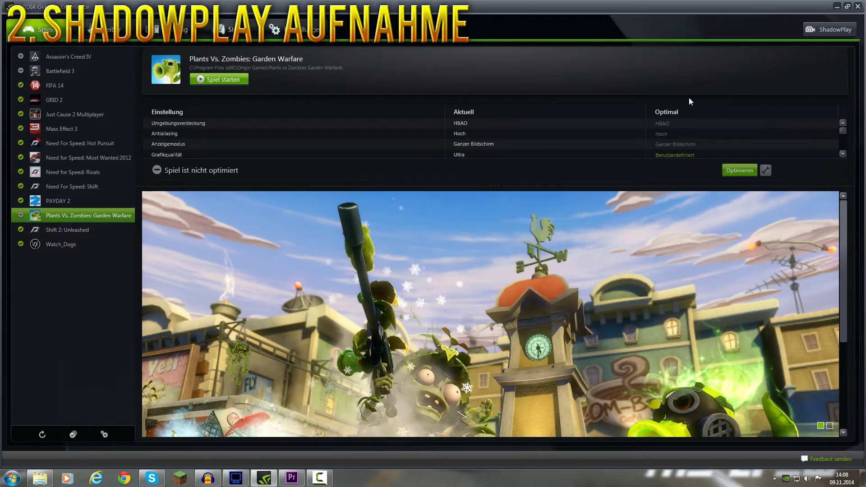
{"action": "left_click", "coordinate": [832, 30]}
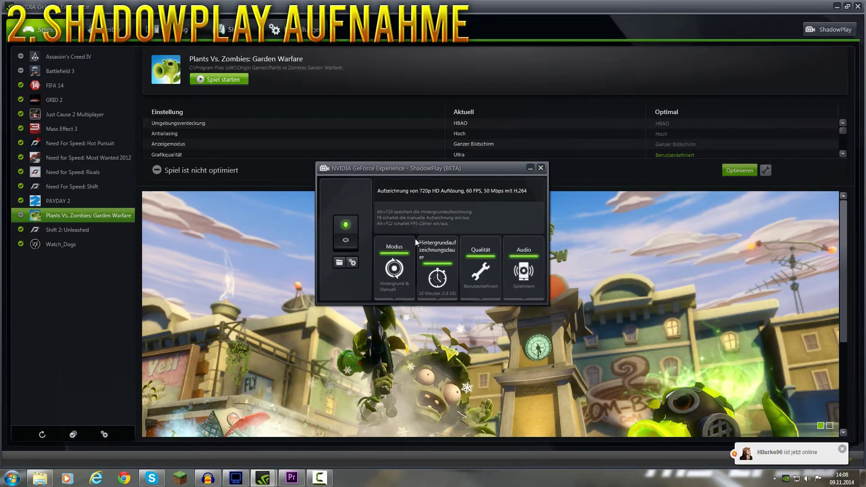
{"action": "left_click", "coordinate": [486, 273]}
{"action": "left_click", "coordinate": [533, 332]}
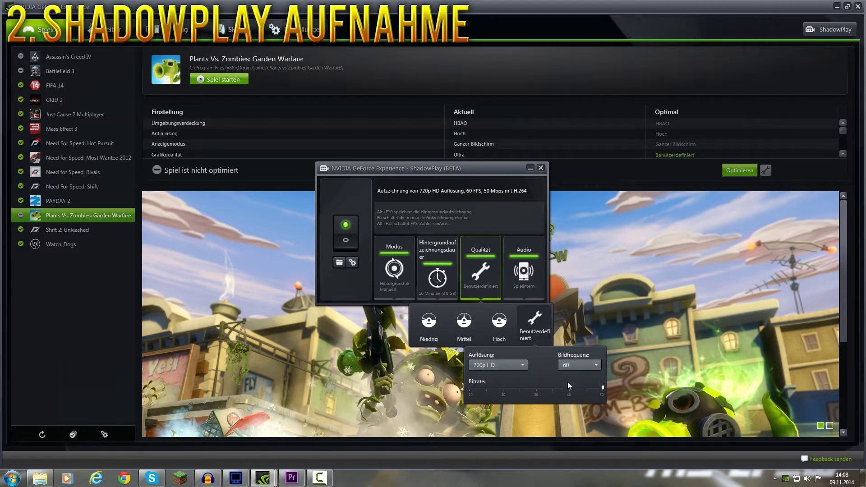
{"action": "left_click", "coordinate": [596, 365]}
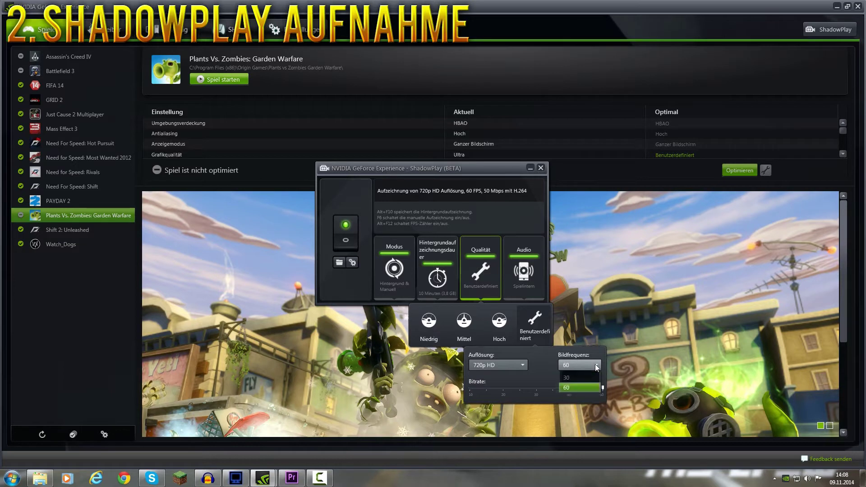
{"action": "left_click", "coordinate": [567, 388]}
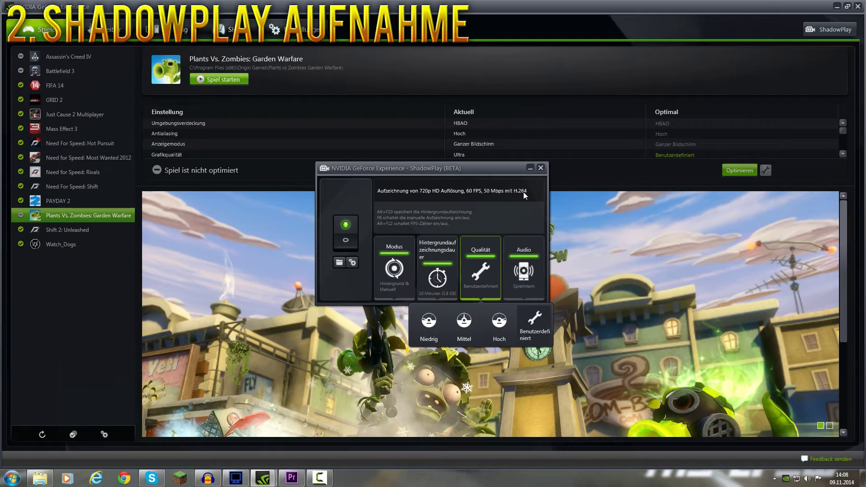
{"action": "left_click", "coordinate": [480, 268]}
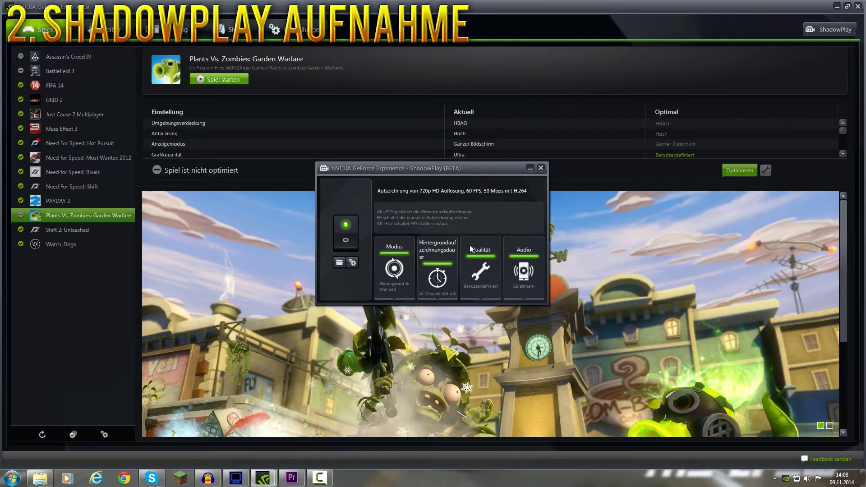
Leave ShadowPlay in Hintergrund & Manuell mode, close the panel and minimize GeForce Experience.
{"action": "left_click", "coordinate": [392, 287]}
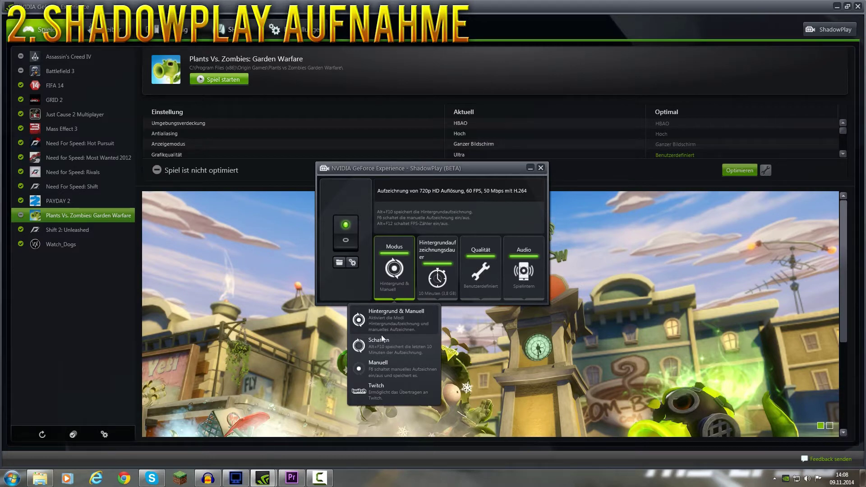
{"action": "left_click", "coordinate": [393, 285]}
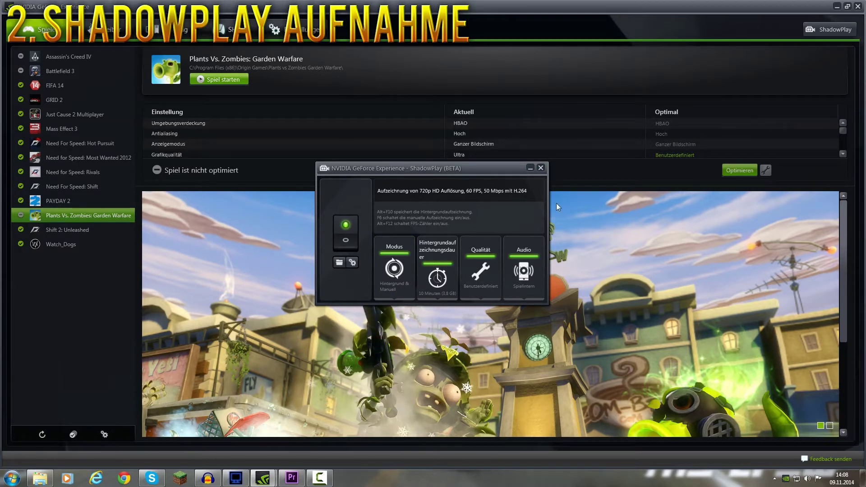
{"action": "left_click", "coordinate": [541, 169]}
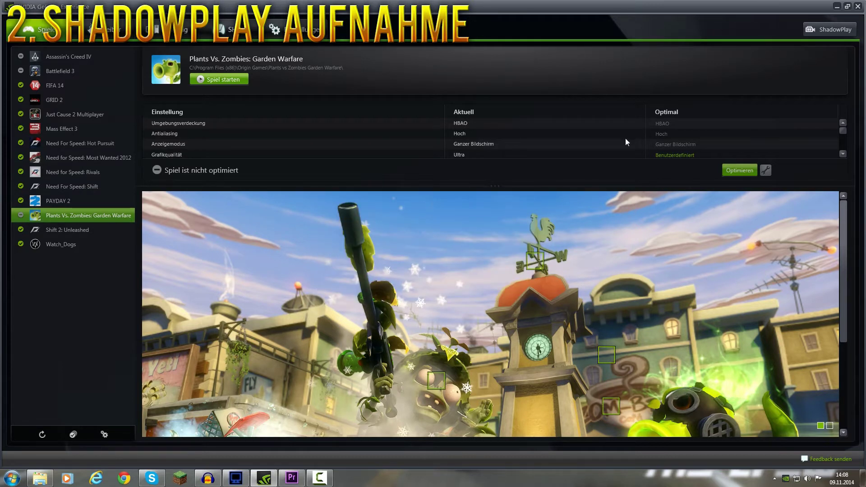
{"action": "left_click", "coordinate": [831, 29]}
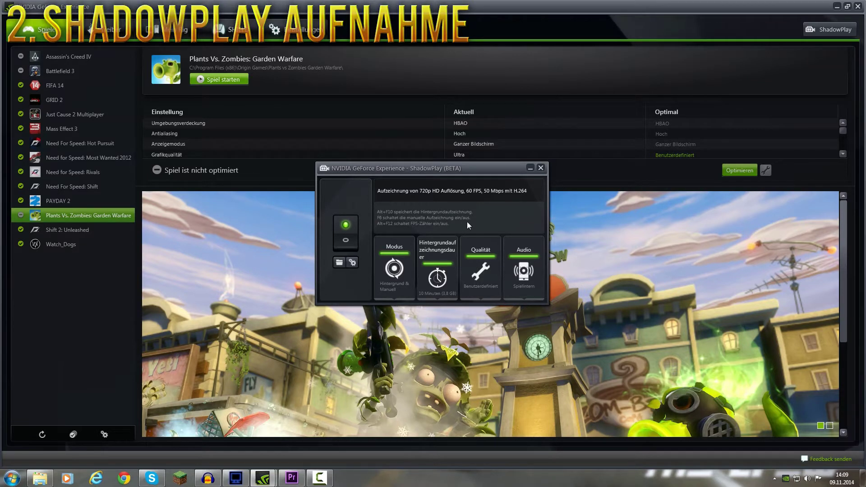
{"action": "left_click", "coordinate": [540, 169]}
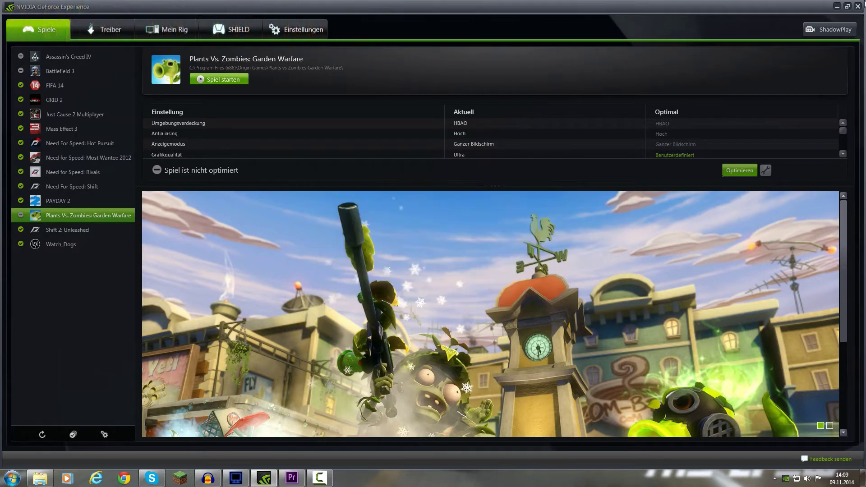
{"action": "left_click", "coordinate": [837, 6]}
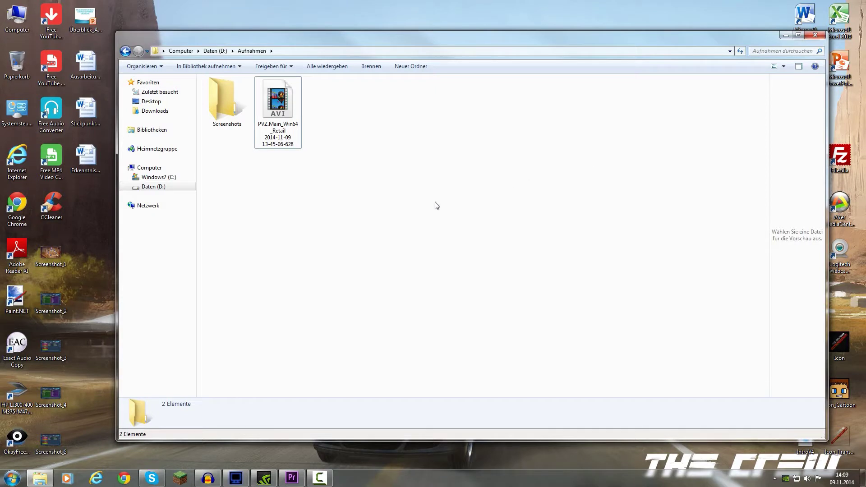
Check the AVI clip's properties (1920×1080, 60 fps), then switch to Premiere Pro.
{"action": "left_click", "coordinate": [289, 113]}
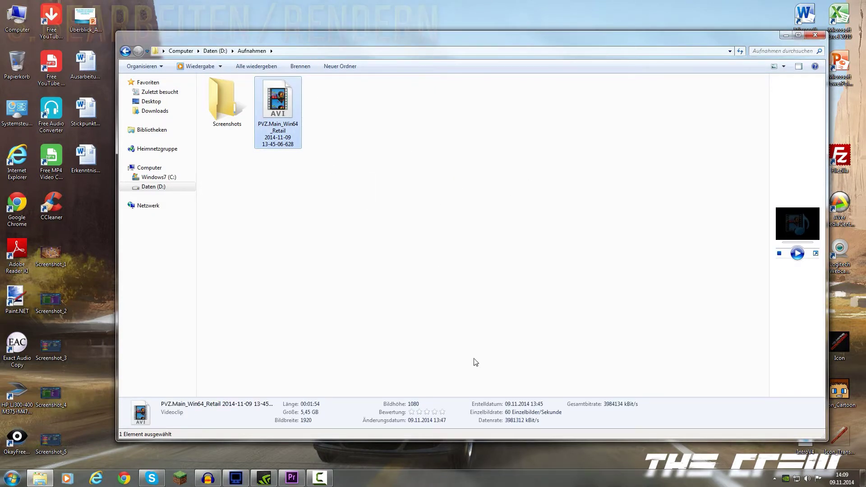
{"action": "left_click", "coordinate": [292, 221]}
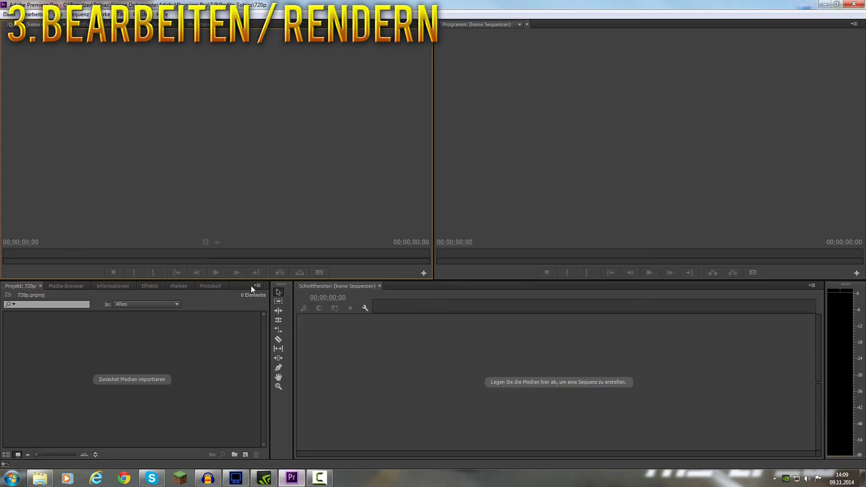
Start a new sequence with custom editing mode and a 60 fps timebase.
{"action": "left_click", "coordinate": [9, 15]}
{"action": "mouse_move", "coordinate": [32, 25]}
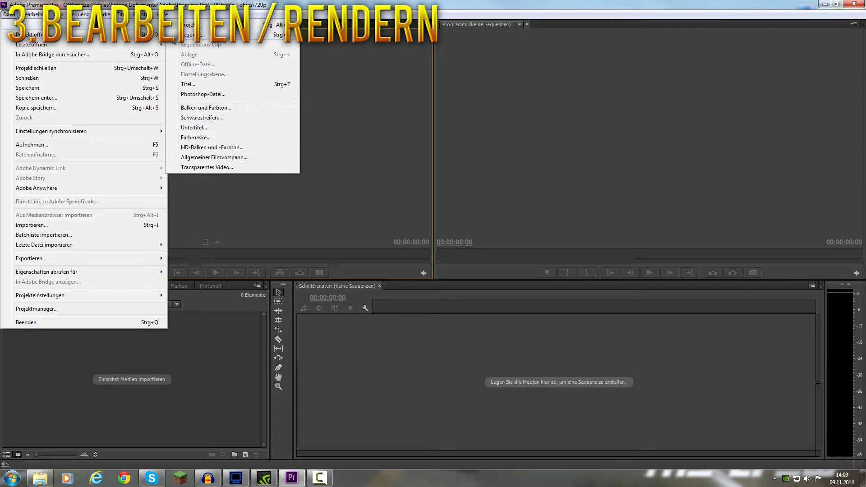
{"action": "left_click", "coordinate": [188, 35]}
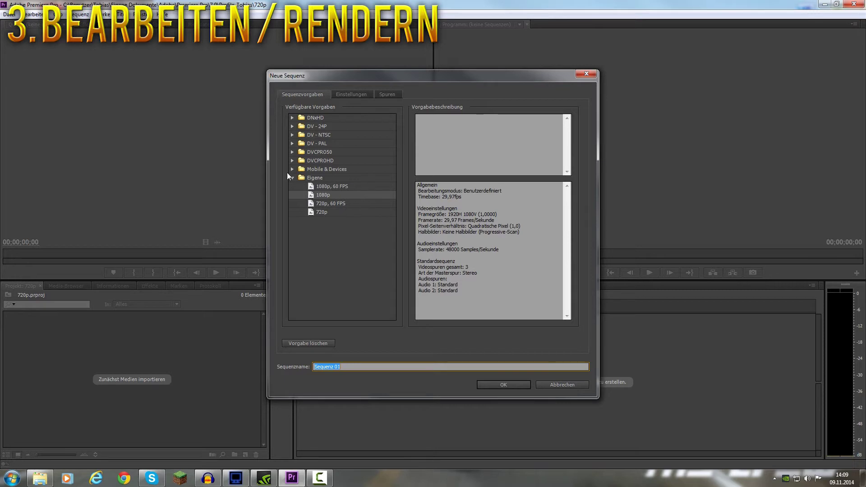
{"action": "left_click", "coordinate": [352, 96]}
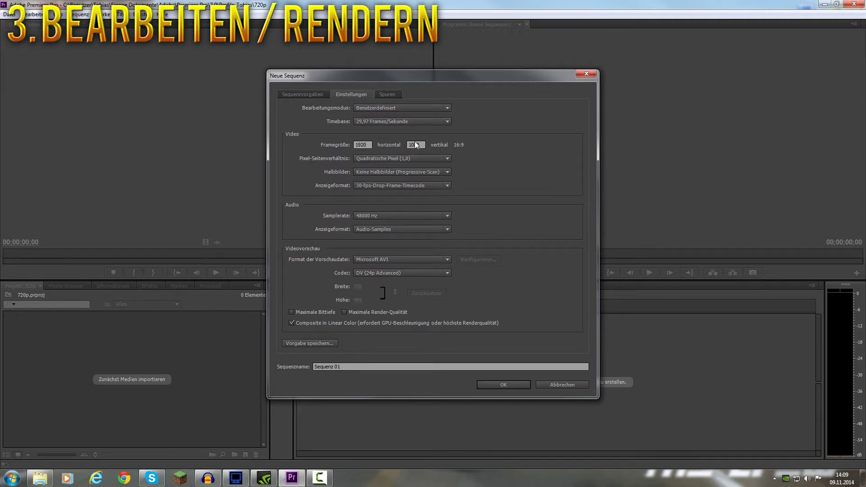
{"action": "left_click", "coordinate": [396, 108]}
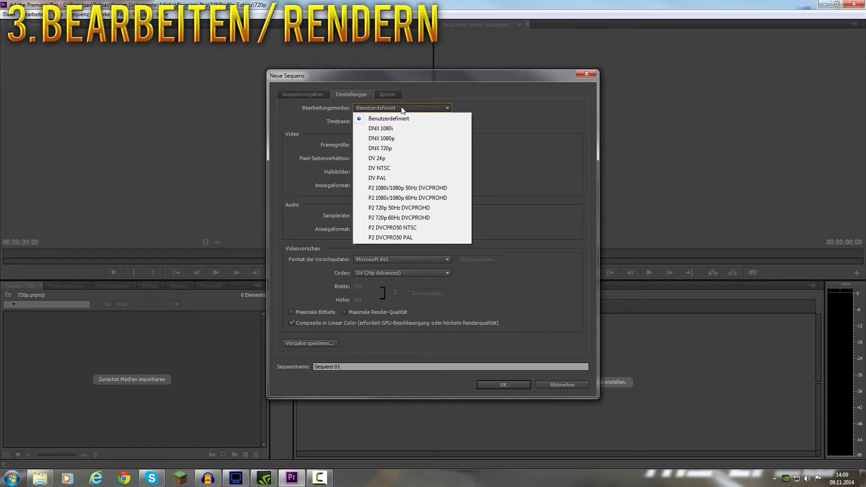
{"action": "left_click", "coordinate": [451, 118]}
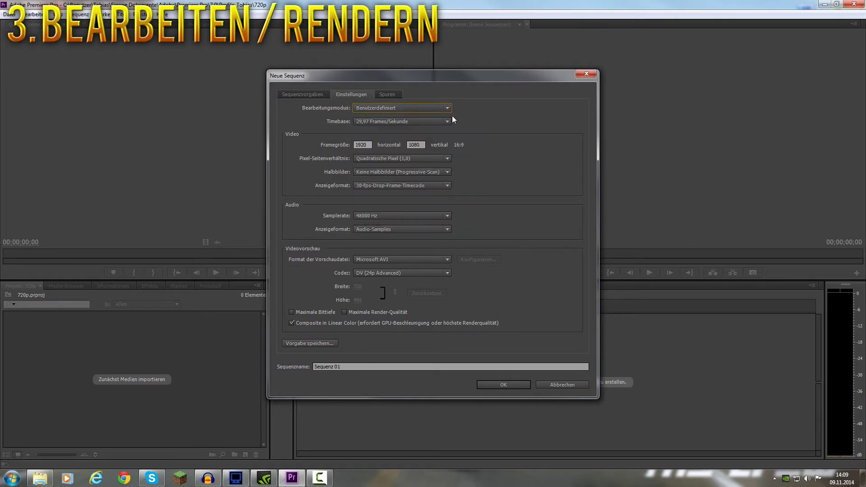
{"action": "left_click", "coordinate": [442, 122]}
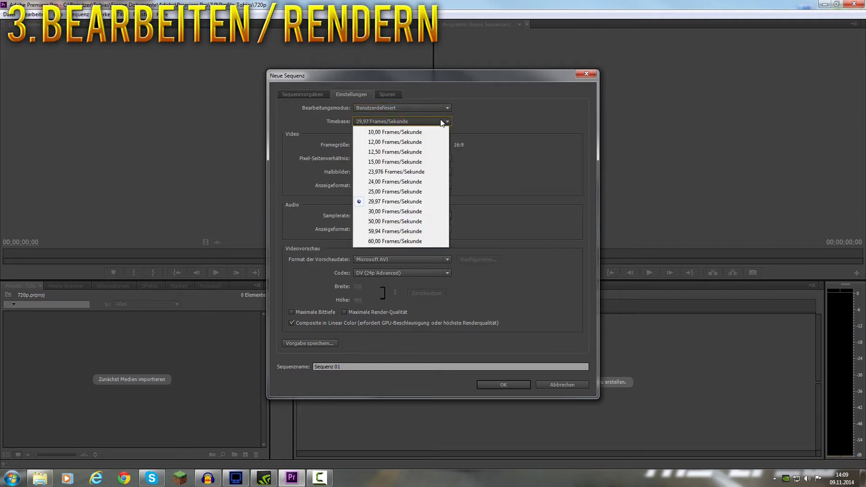
{"action": "left_click", "coordinate": [442, 121]}
{"action": "left_click", "coordinate": [442, 122]}
{"action": "left_click", "coordinate": [384, 241]}
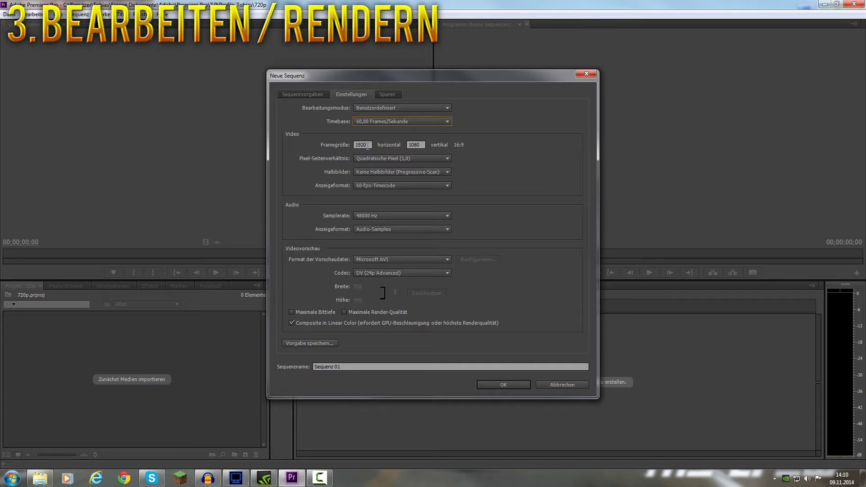
Keep 1920×1080 frame size, square pixels, progressive scan and 60-fps-Timecode display.
{"action": "left_click_drag", "start_coordinate": [368, 145], "coordinate": [339, 143]}
{"action": "left_click_drag", "start_coordinate": [421, 146], "coordinate": [397, 143]}
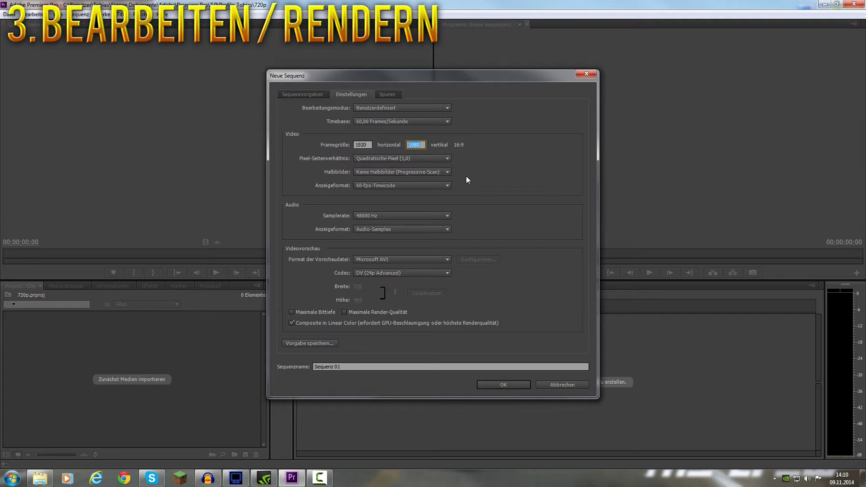
{"action": "left_click", "coordinate": [455, 148]}
{"action": "left_click", "coordinate": [413, 158]}
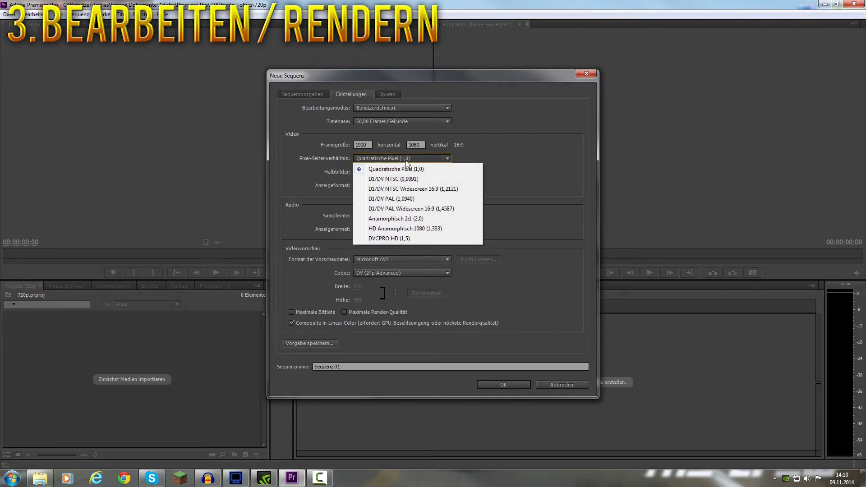
{"action": "left_click", "coordinate": [446, 159]}
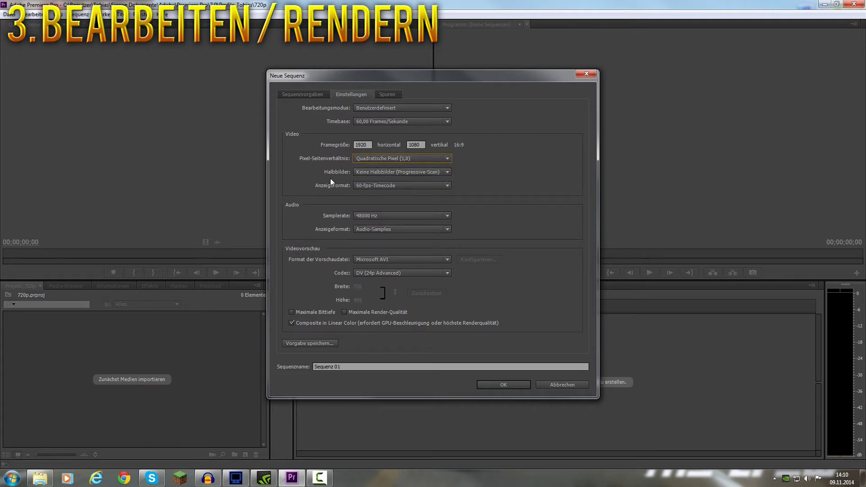
{"action": "left_click", "coordinate": [447, 173]}
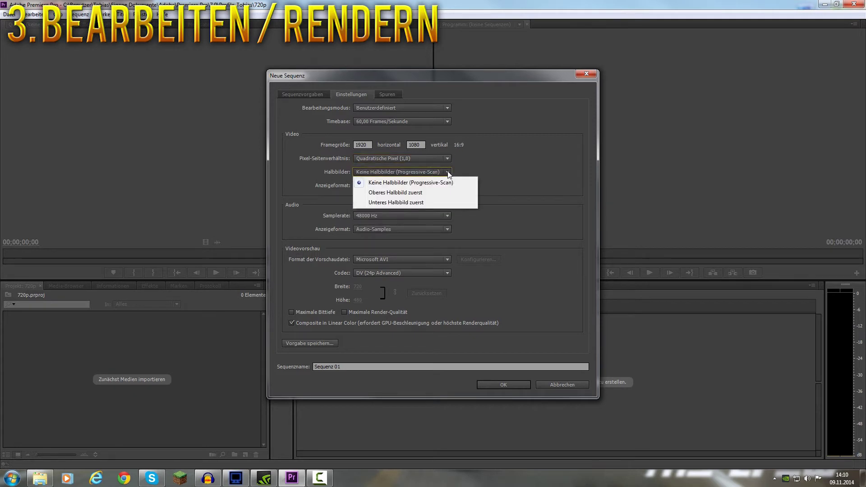
{"action": "left_click", "coordinate": [497, 172]}
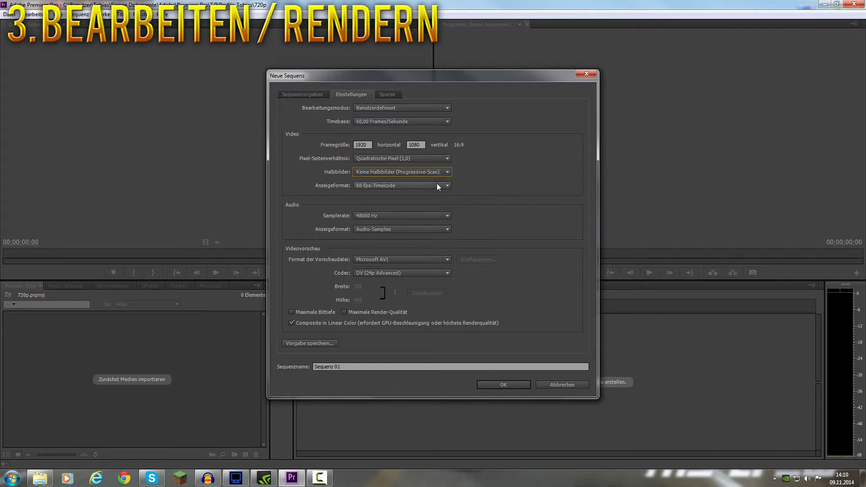
{"action": "left_click", "coordinate": [368, 184]}
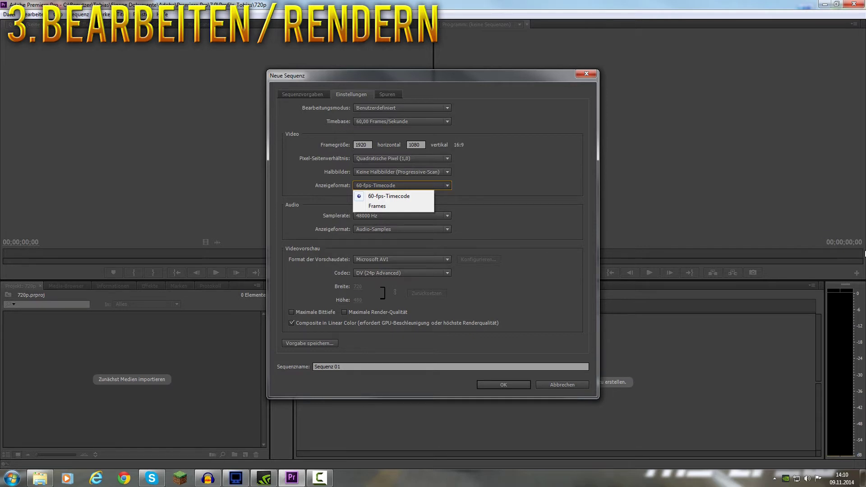
{"action": "left_click", "coordinate": [436, 181]}
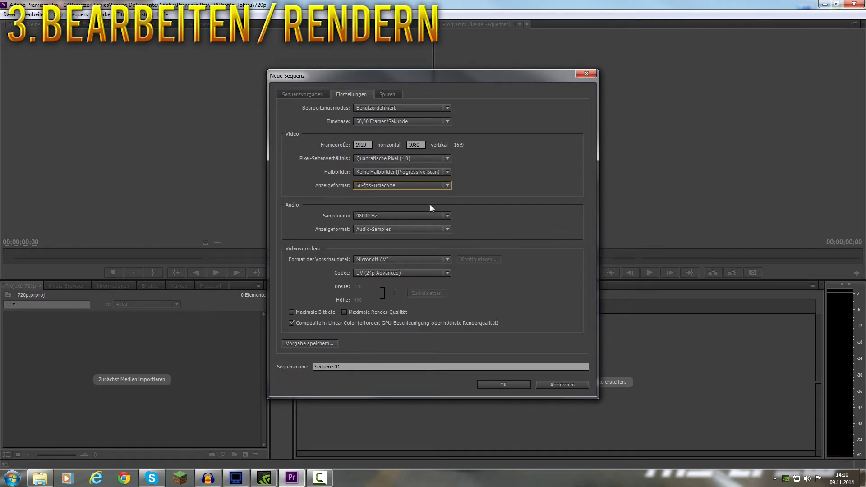
Keep 48000 Hz audio, Audio-Samples display and Microsoft AVI preview files.
{"action": "left_click", "coordinate": [408, 215]}
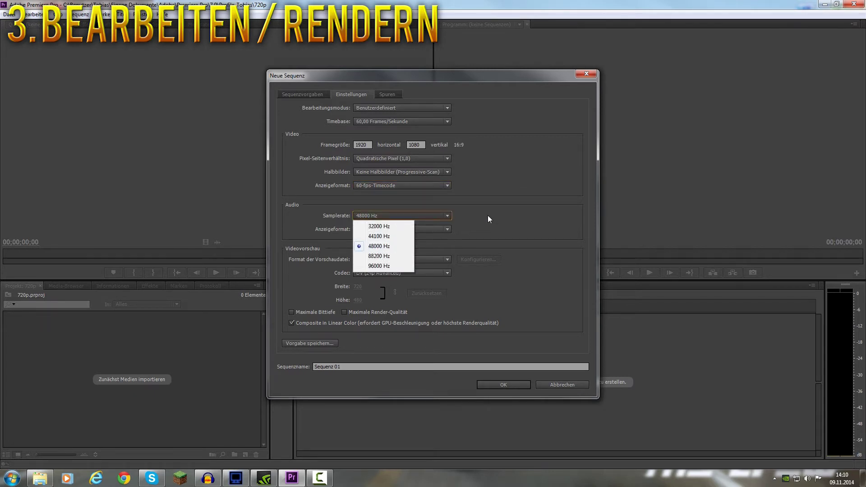
{"action": "left_click", "coordinate": [449, 229]}
{"action": "left_click", "coordinate": [383, 229]}
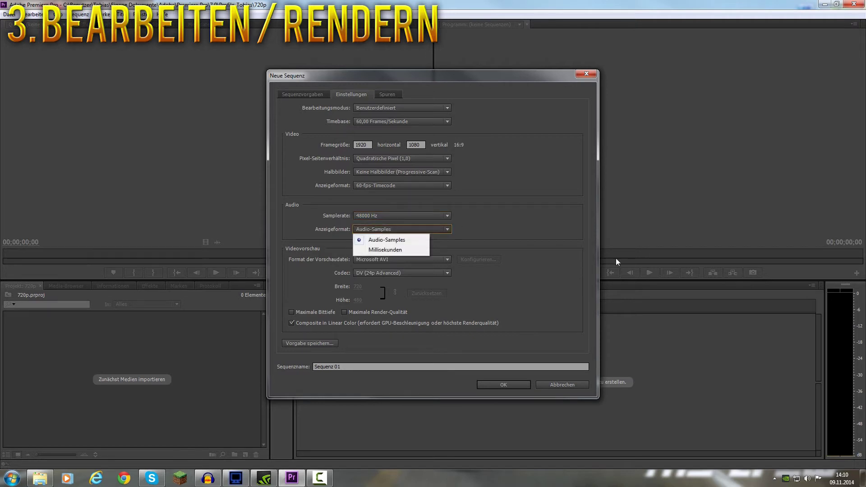
{"action": "left_click", "coordinate": [513, 233]}
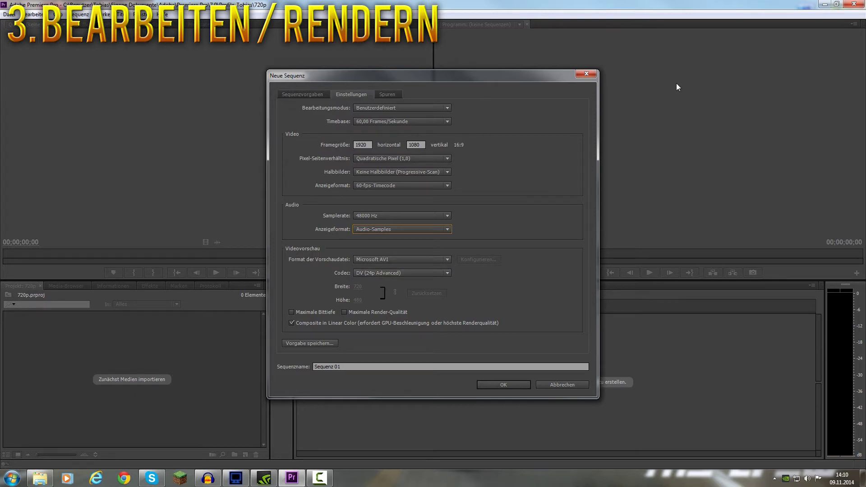
{"action": "left_click", "coordinate": [372, 261]}
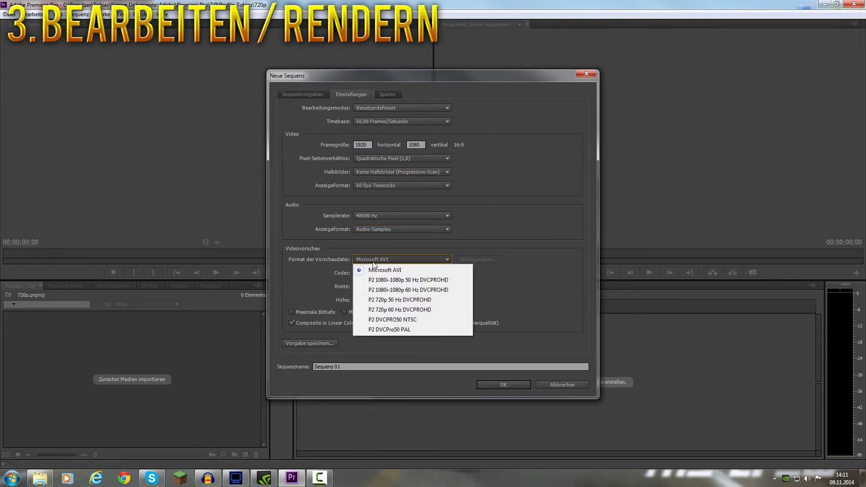
{"action": "left_click", "coordinate": [375, 262]}
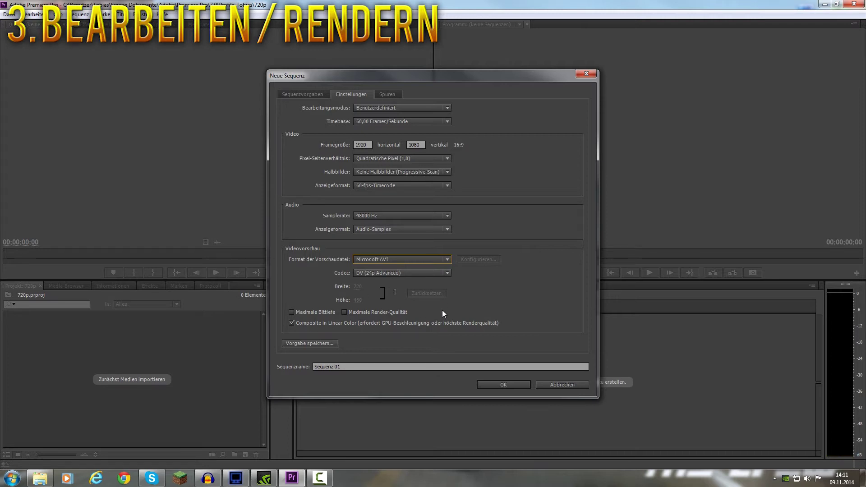
{"action": "left_click", "coordinate": [386, 94]}
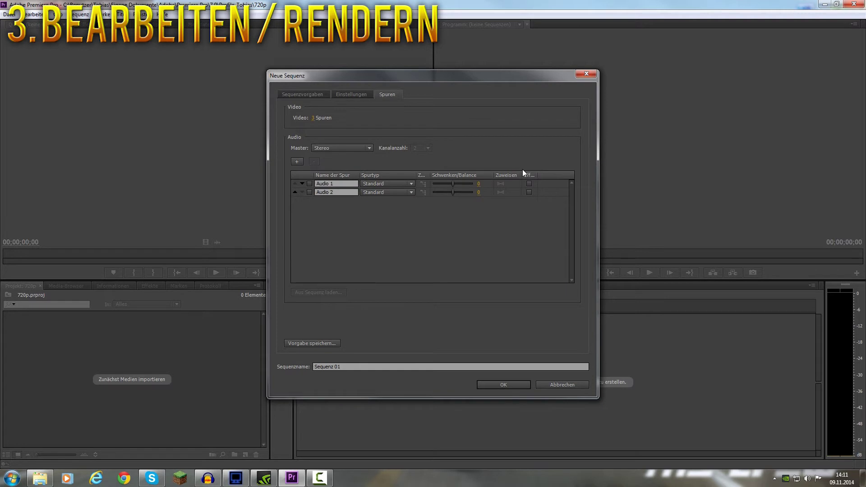
Confirm 3 video tracks and keep the master track as Stereo.
{"action": "left_click", "coordinate": [349, 91]}
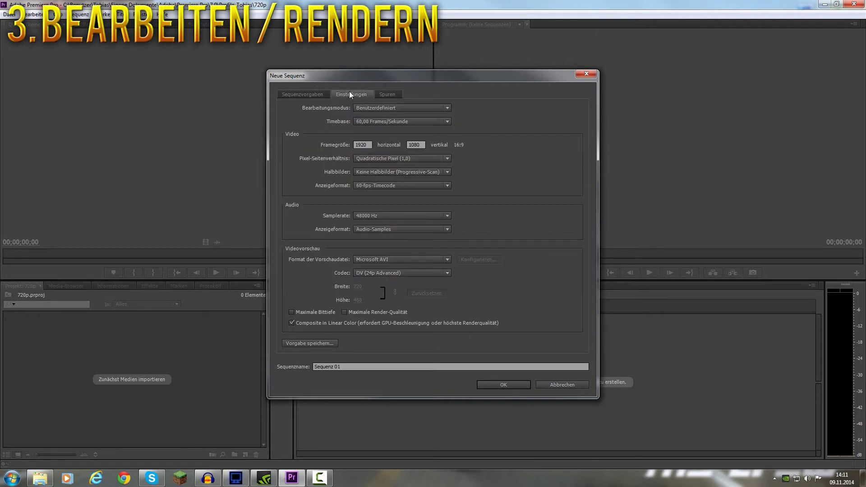
{"action": "left_click", "coordinate": [395, 92]}
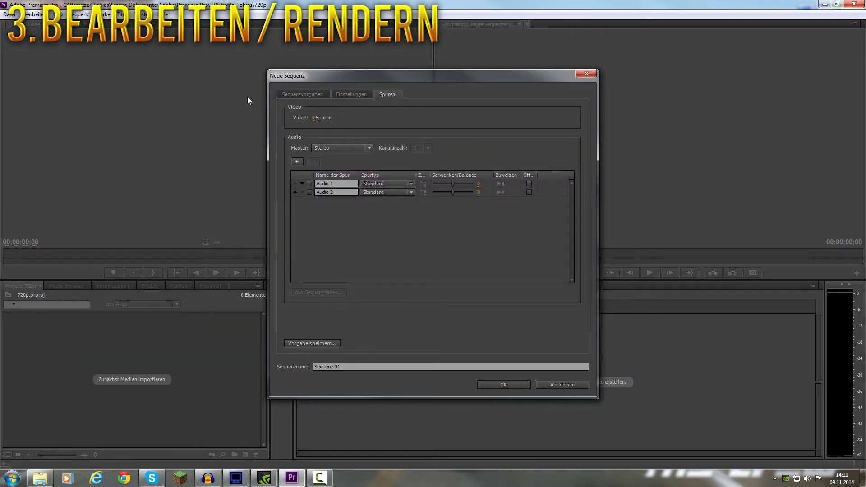
{"action": "left_click", "coordinate": [311, 118]}
{"action": "left_click", "coordinate": [440, 119]}
{"action": "left_click", "coordinate": [348, 150]}
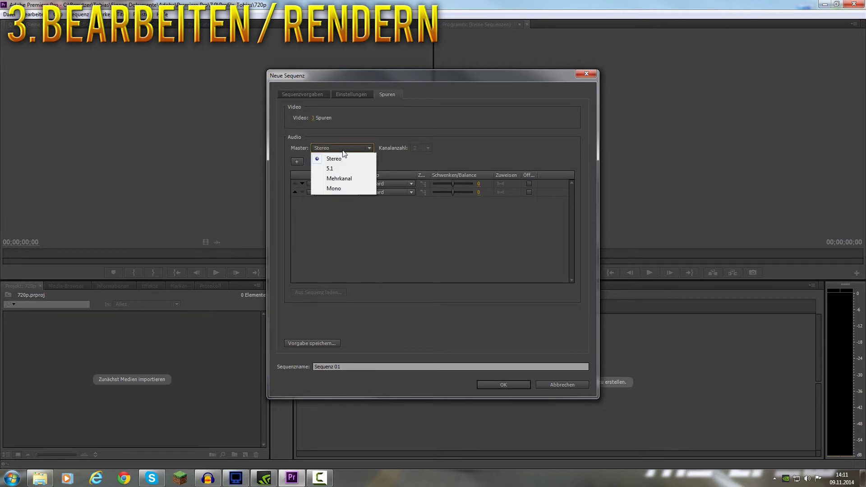
{"action": "left_click", "coordinate": [336, 158]}
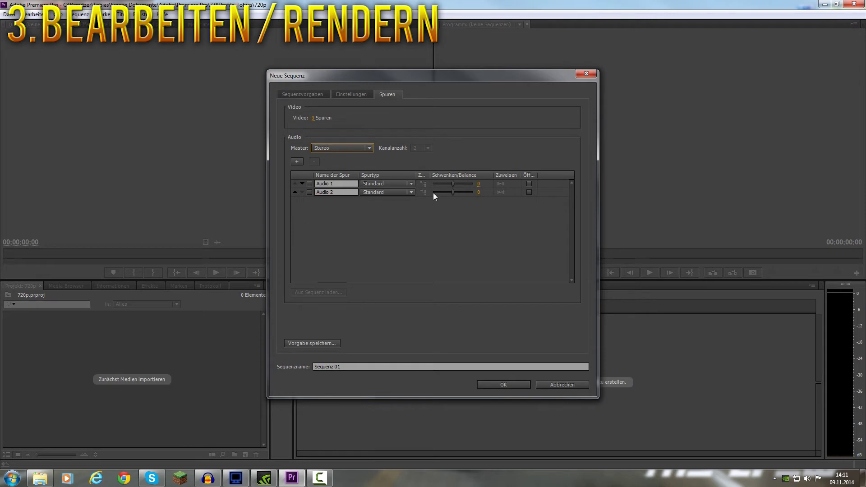
Switch Audio 1's track type to Mono, then back to Standard.
{"action": "left_click", "coordinate": [410, 182]}
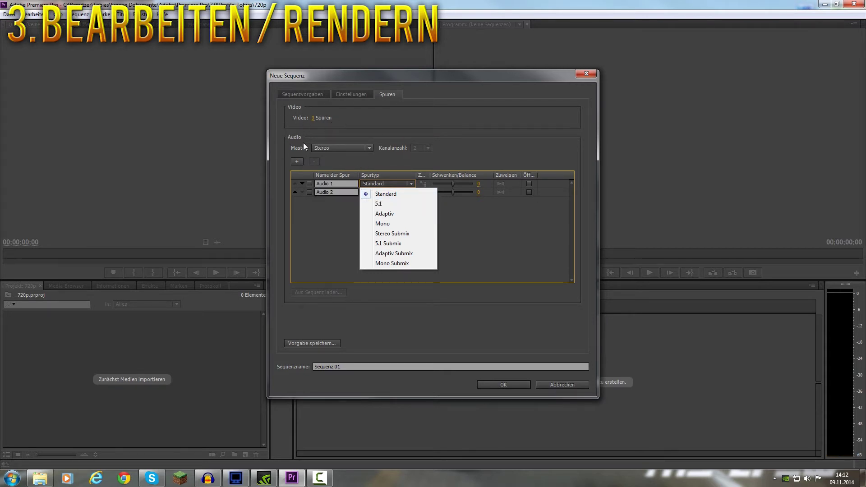
{"action": "left_click", "coordinate": [375, 223]}
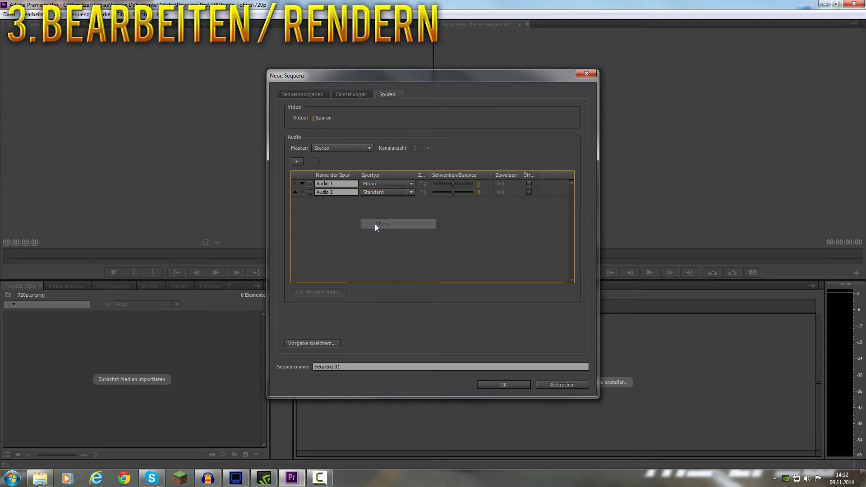
{"action": "left_click", "coordinate": [401, 185]}
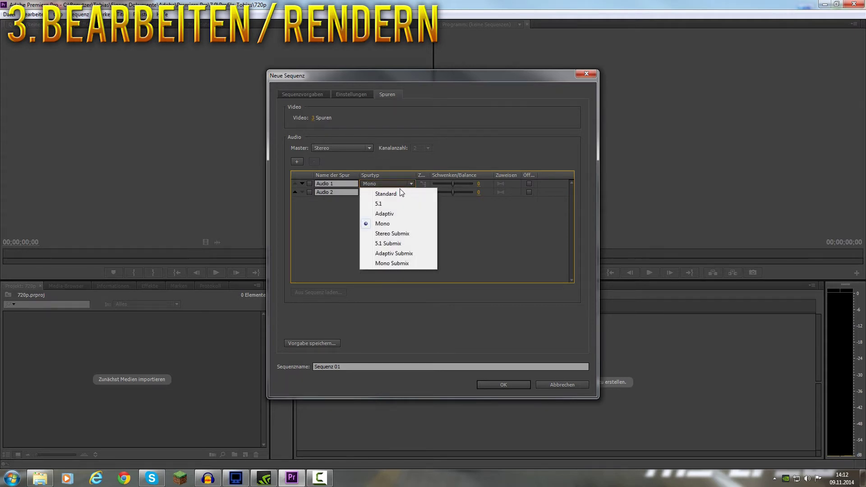
{"action": "left_click", "coordinate": [401, 194]}
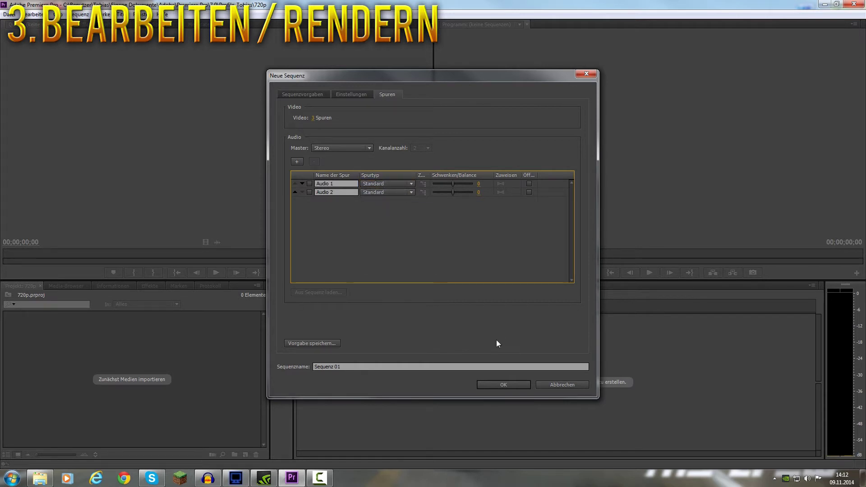
Begin saving the settings as a preset, then cancel it.
{"action": "left_click", "coordinate": [298, 343]}
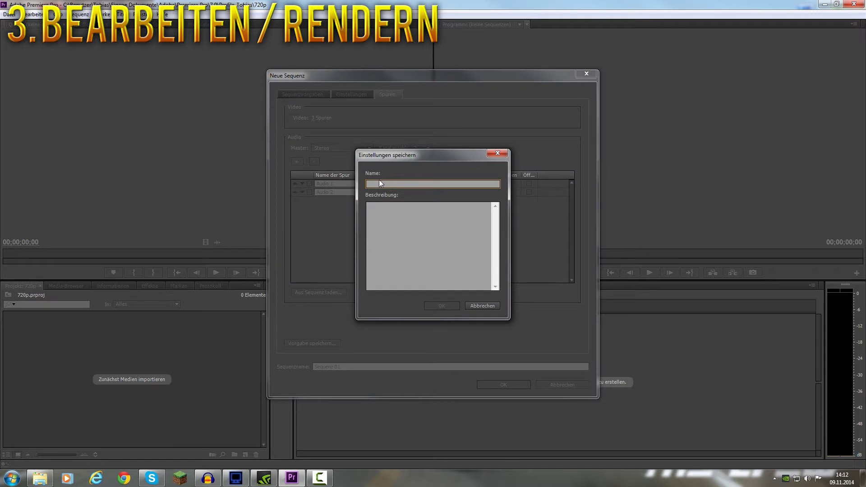
{"action": "left_click", "coordinate": [386, 211]}
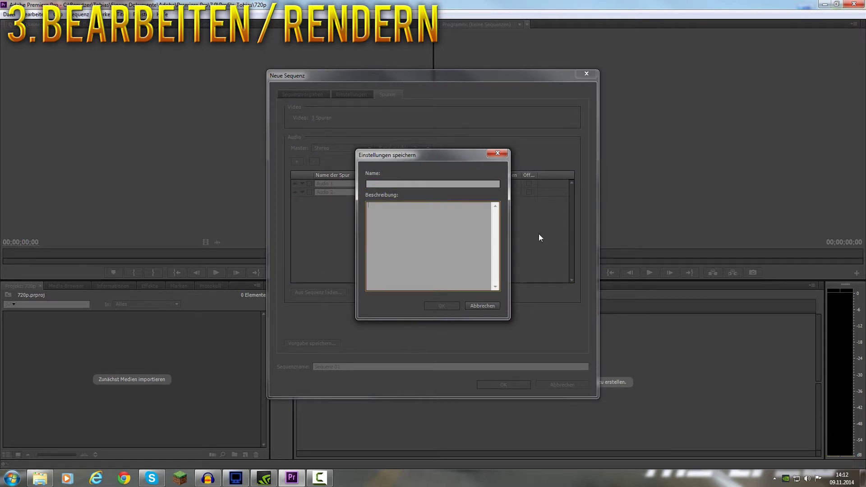
{"action": "left_click", "coordinate": [483, 307]}
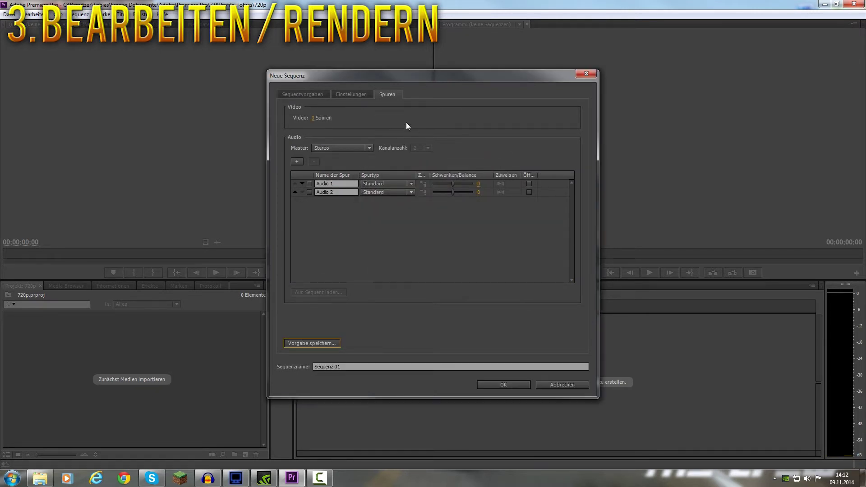
Create Sequenz 01 from the custom 1080p, 60 FPS sequence preset.
{"action": "left_click", "coordinate": [300, 93]}
{"action": "left_click", "coordinate": [334, 229]}
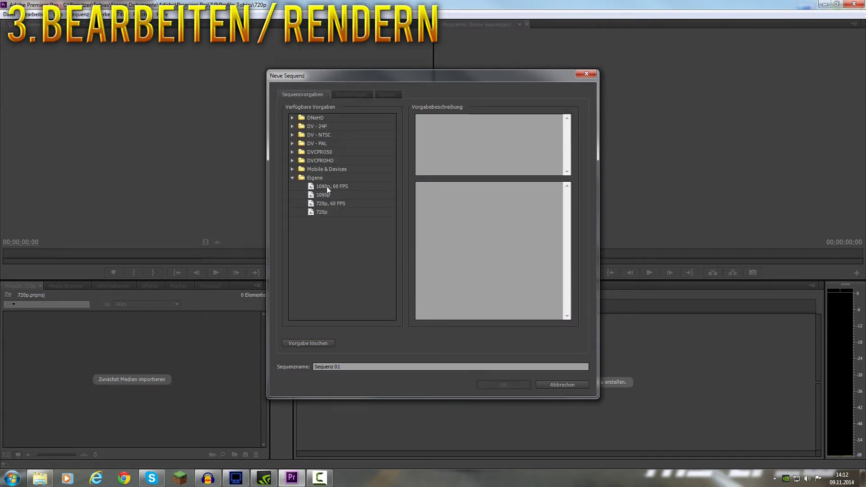
{"action": "left_click", "coordinate": [327, 186]}
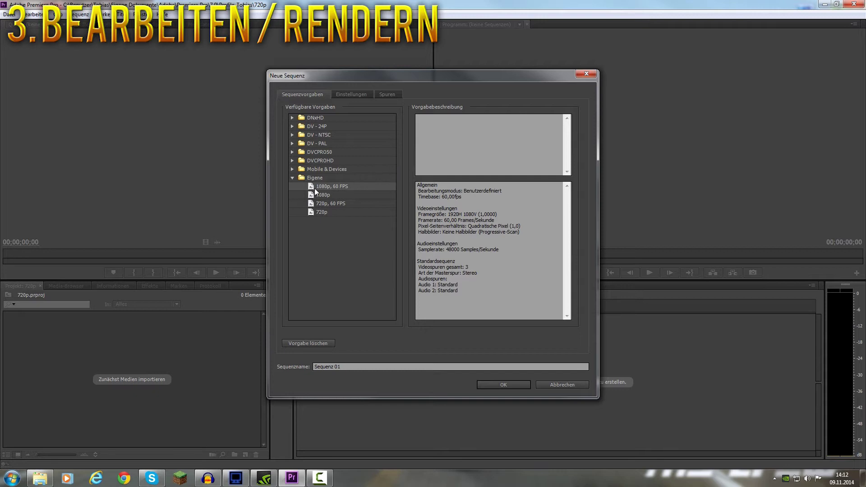
{"action": "double_click", "coordinate": [333, 186]}
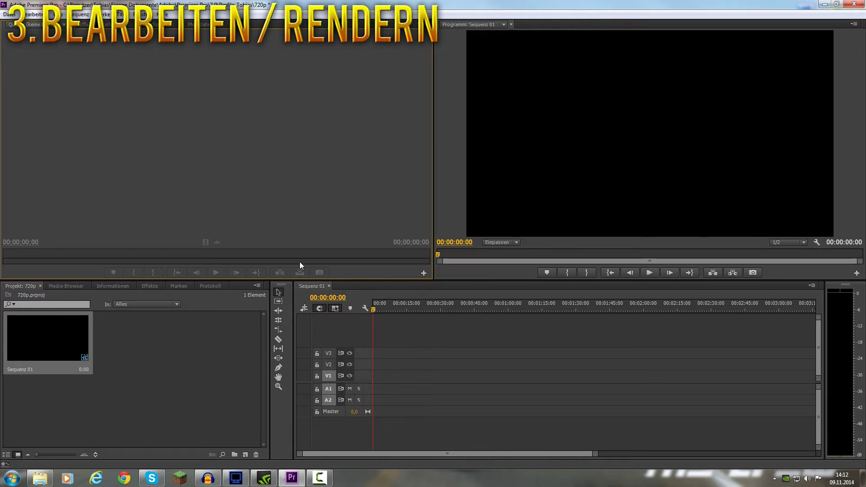
Import the PVZ gameplay AVI from the Aufnahmen folder onto the Sequenz 01 timeline, then return to 00:00.
{"action": "left_click", "coordinate": [40, 478]}
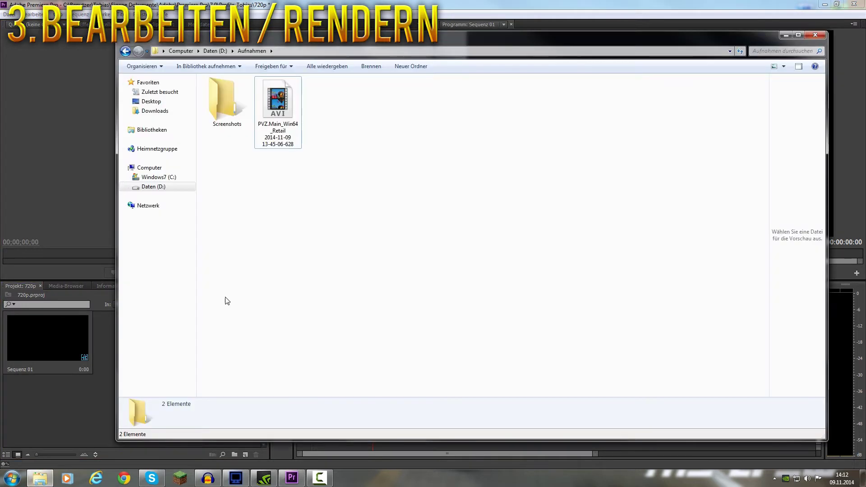
{"action": "mouse_move", "coordinate": [299, 132]}
{"action": "left_mouse_down"}
{"action": "mouse_move", "coordinate": [107, 426]}
{"action": "mouse_move", "coordinate": [72, 413]}
{"action": "left_mouse_up"}
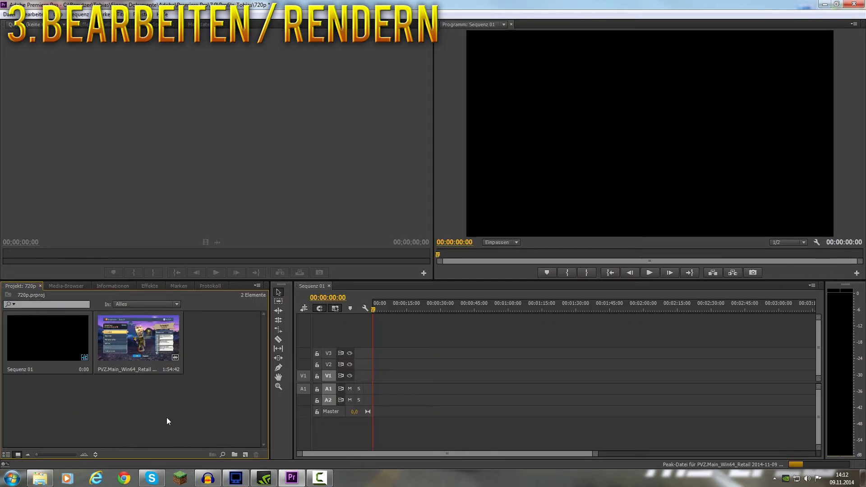
{"action": "mouse_move", "coordinate": [144, 356]}
{"action": "left_mouse_down"}
{"action": "mouse_move", "coordinate": [360, 391]}
{"action": "mouse_move", "coordinate": [379, 381]}
{"action": "left_mouse_up"}
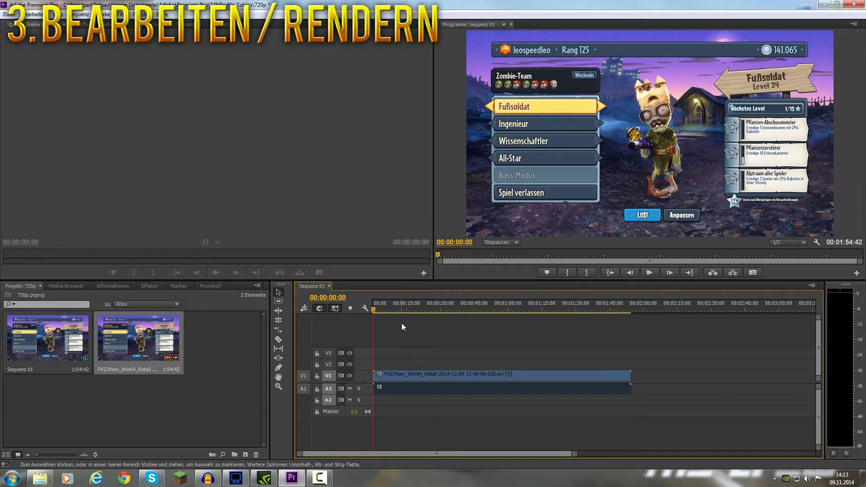
{"action": "mouse_move", "coordinate": [372, 308]}
{"action": "left_mouse_down"}
{"action": "mouse_move", "coordinate": [583, 322]}
{"action": "mouse_move", "coordinate": [602, 277]}
{"action": "left_mouse_up"}
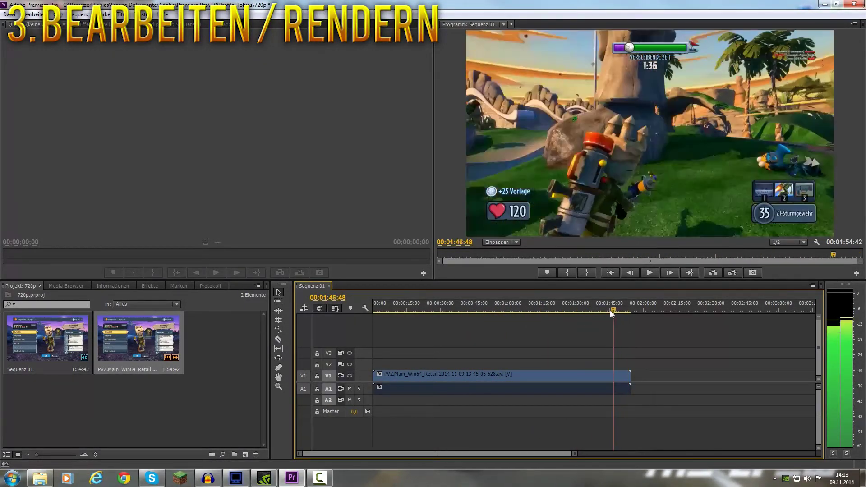
{"action": "left_click", "coordinate": [607, 273]}
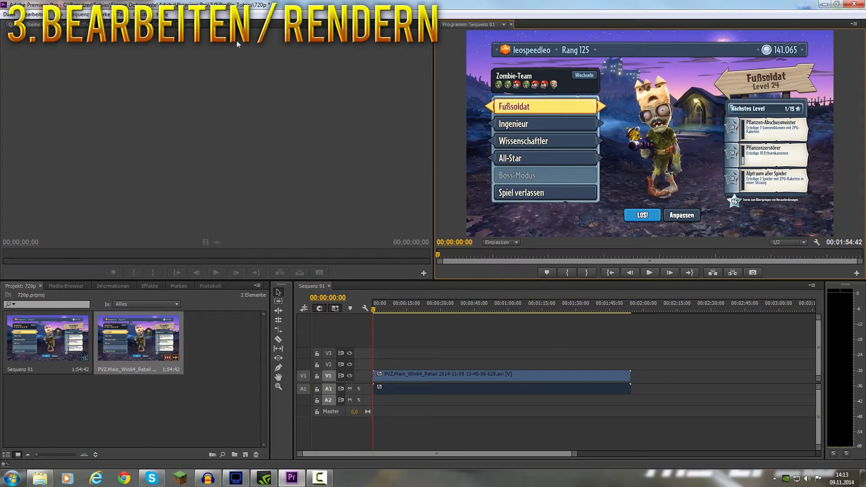
Show the audio clip mixer and scrub through the first seconds of gameplay.
{"action": "left_click", "coordinate": [202, 24]}
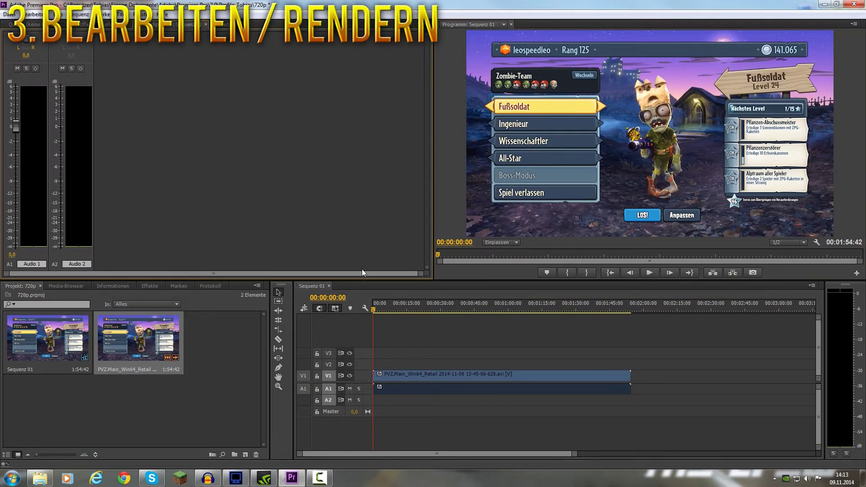
{"action": "left_click", "coordinate": [396, 310]}
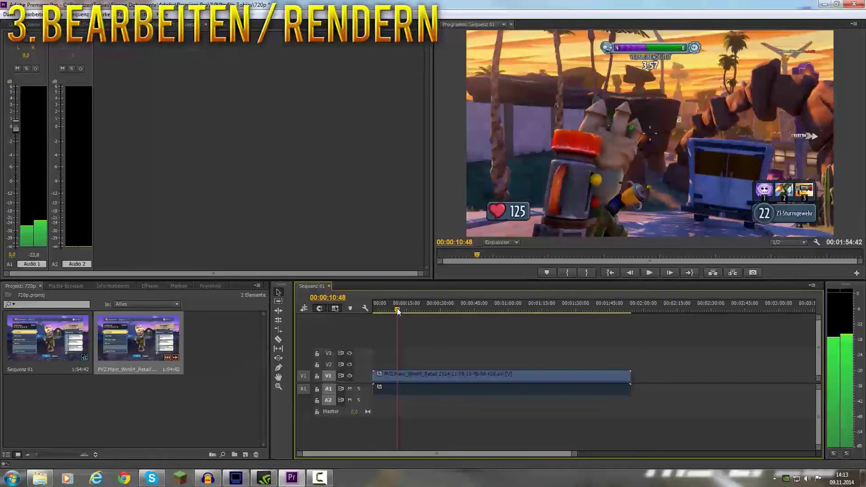
{"action": "left_click_drag", "start_coordinate": [397, 308], "coordinate": [390, 309]}
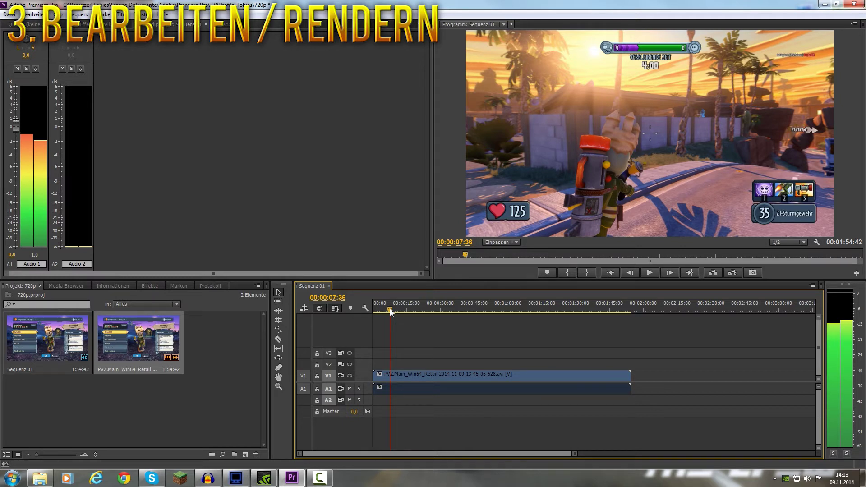
{"action": "left_click_drag", "start_coordinate": [390, 309], "coordinate": [389, 309]}
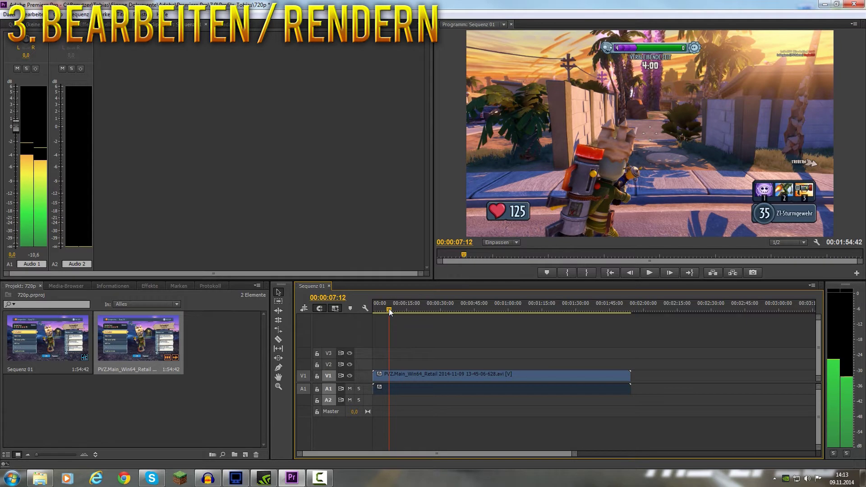
{"action": "left_click_drag", "start_coordinate": [389, 308], "coordinate": [400, 308]}
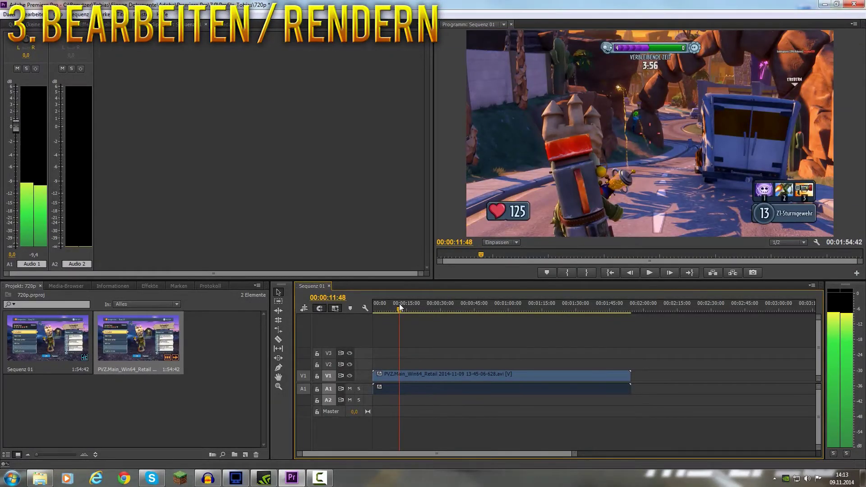
{"action": "left_click_drag", "start_coordinate": [399, 308], "coordinate": [401, 307]}
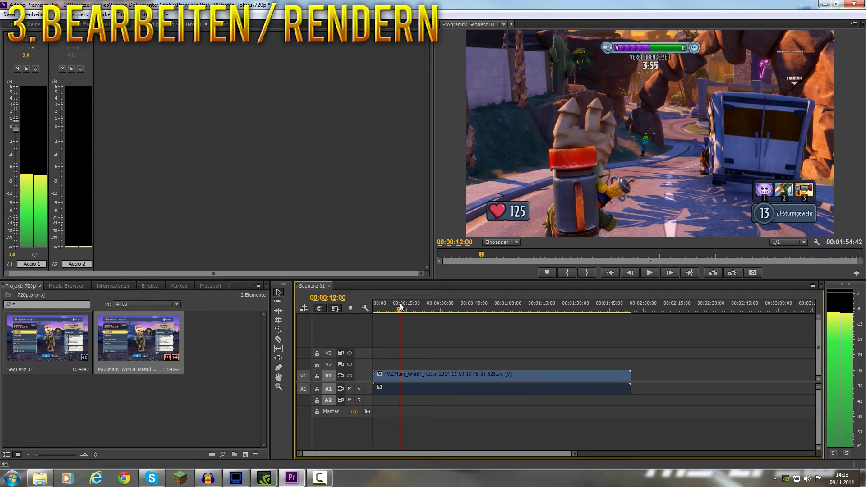
{"action": "left_click_drag", "start_coordinate": [400, 307], "coordinate": [418, 307]}
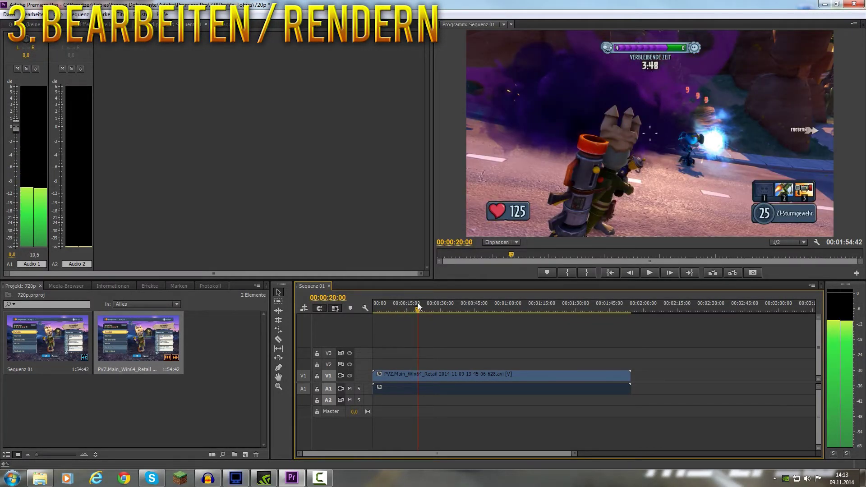
Play the sequence to preview it, then return the playhead to 00:00:00:00.
{"action": "key", "text": "space"}
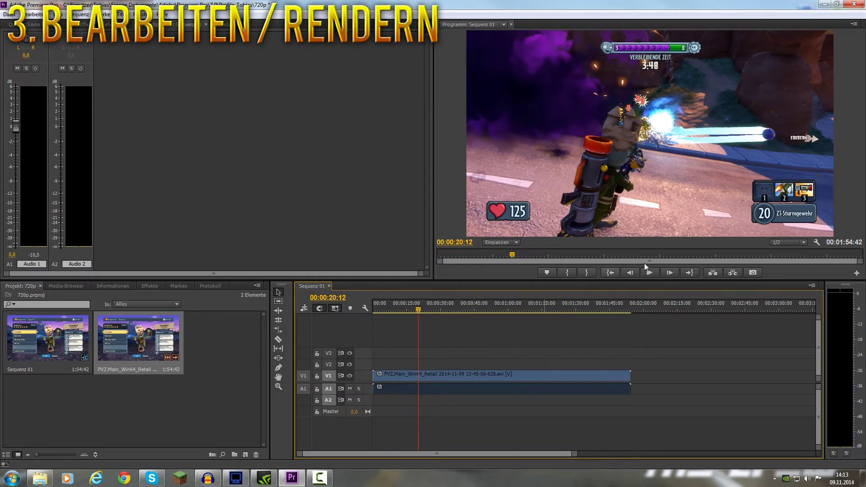
{"action": "left_click", "coordinate": [610, 272]}
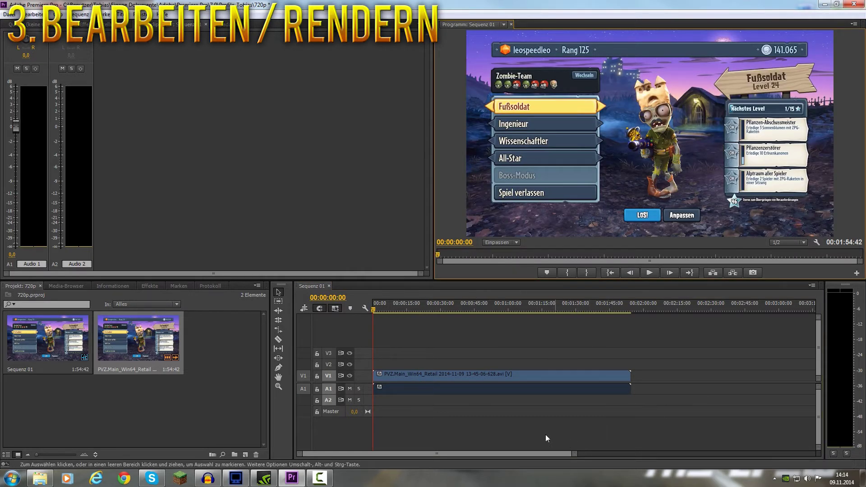
{"action": "left_click", "coordinate": [490, 426]}
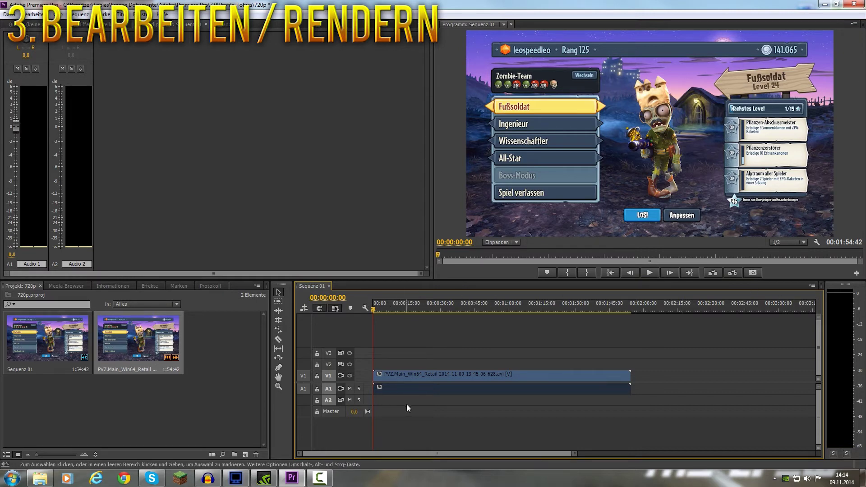
{"action": "left_click", "coordinate": [9, 14]}
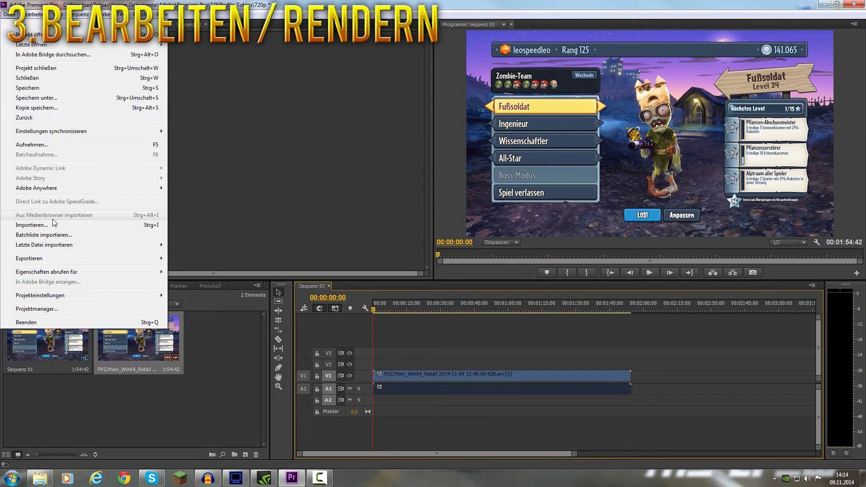
Choose Datei > Exportieren > Medien to export Sequenz 01.
{"action": "mouse_move", "coordinate": [44, 261]}
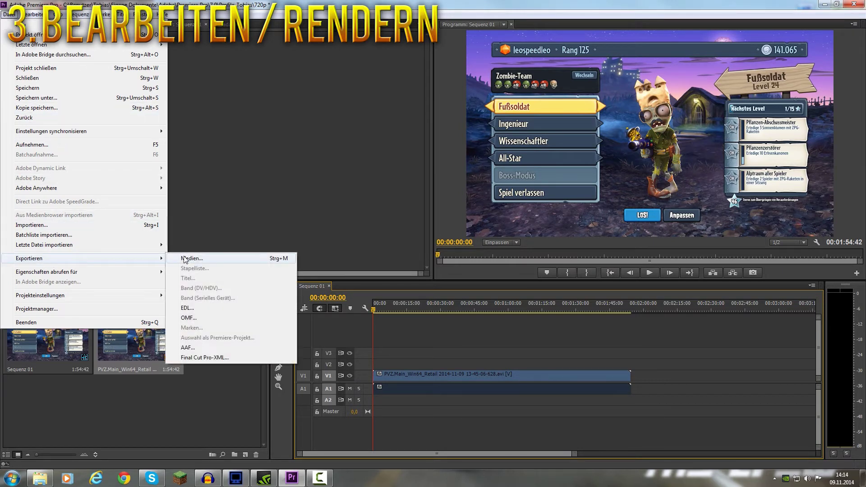
{"action": "left_click", "coordinate": [453, 445]}
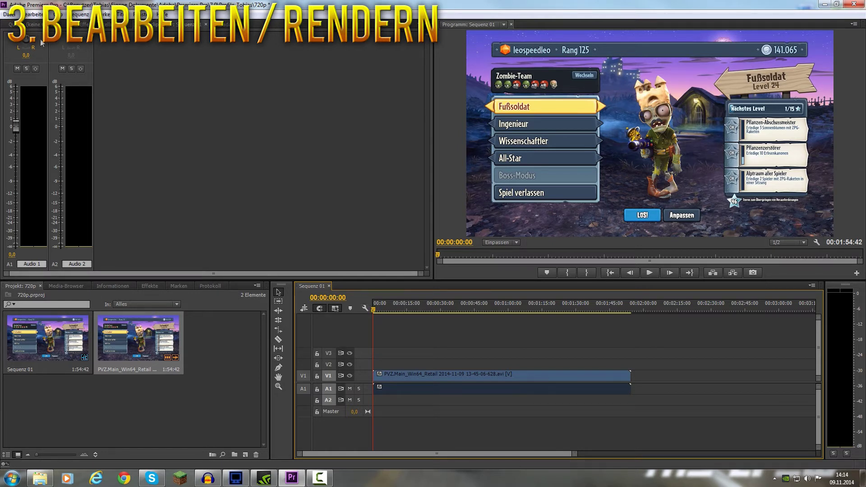
{"action": "left_click", "coordinate": [9, 13]}
{"action": "mouse_move", "coordinate": [68, 260]}
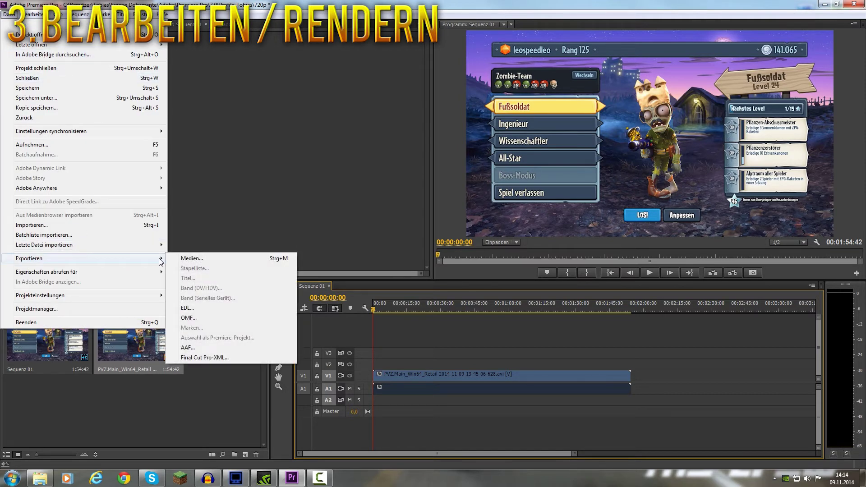
{"action": "left_click", "coordinate": [194, 258]}
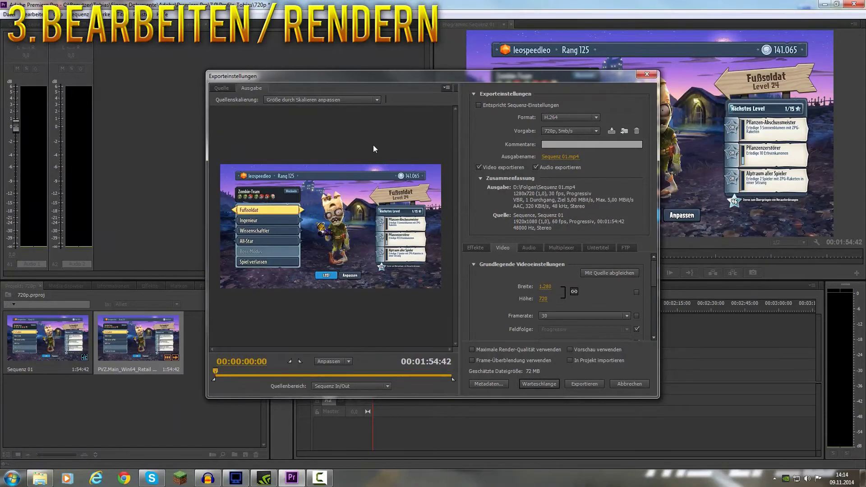
Keep H.264 as the export format in the Exporteinstellungen dialog.
{"action": "left_click", "coordinate": [554, 119]}
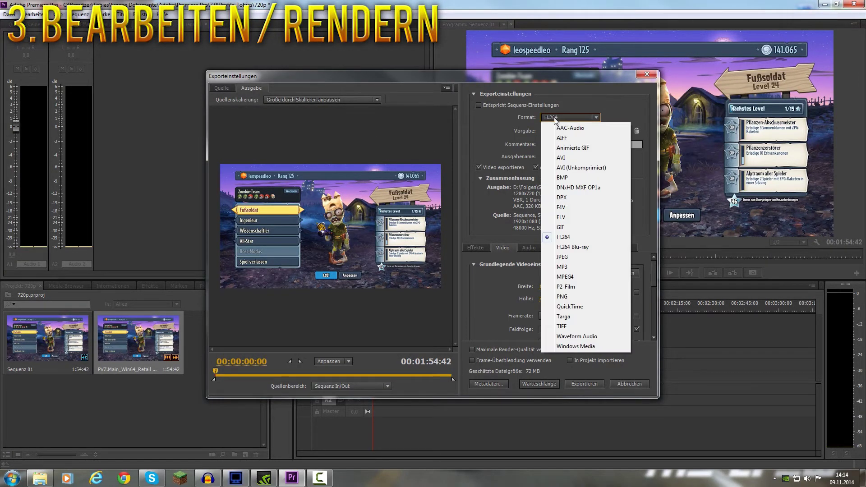
{"action": "left_click", "coordinate": [502, 127]}
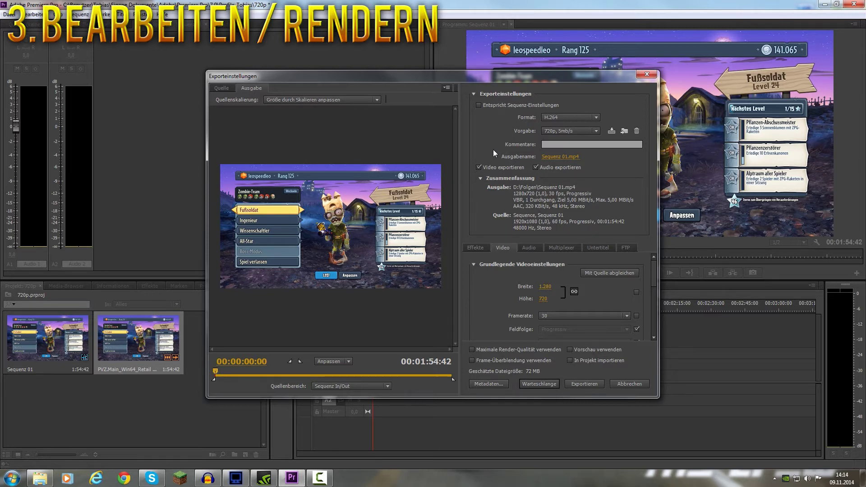
{"action": "left_click", "coordinate": [567, 116]}
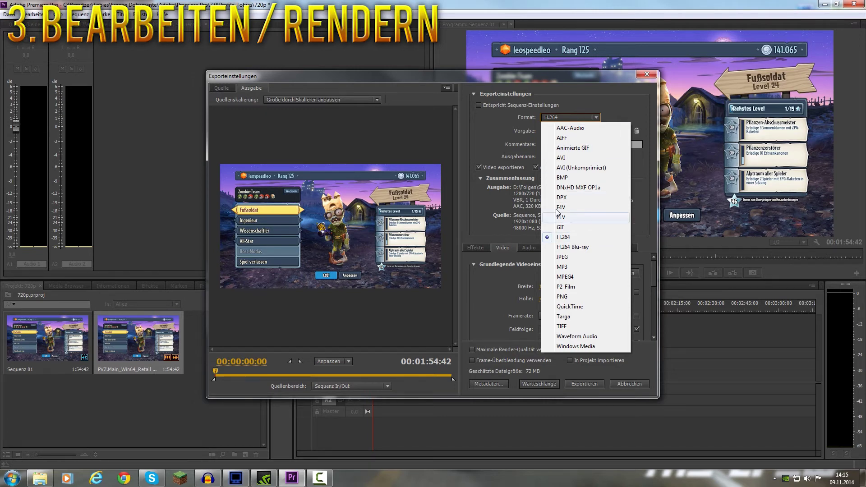
{"action": "left_click", "coordinate": [569, 237]}
{"action": "left_click", "coordinate": [580, 133]}
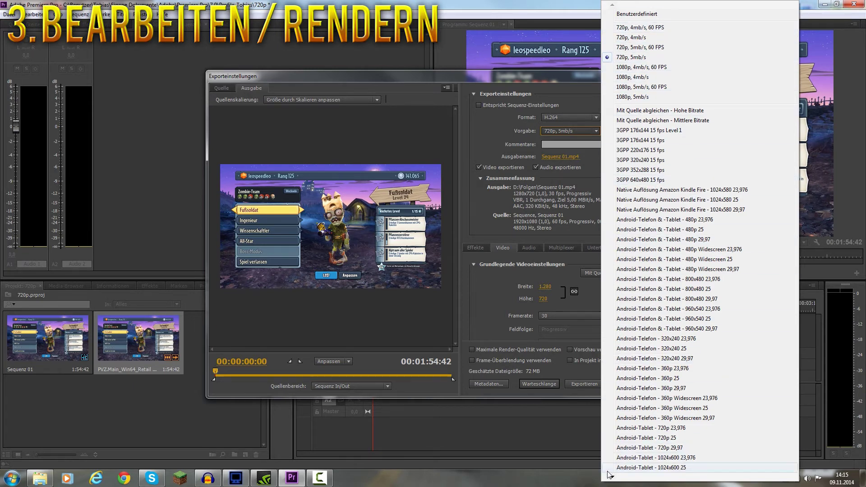
Select the HD 1080p 25 export preset (1920×1080, 25 fps).
{"action": "mouse_move", "coordinate": [611, 479]}
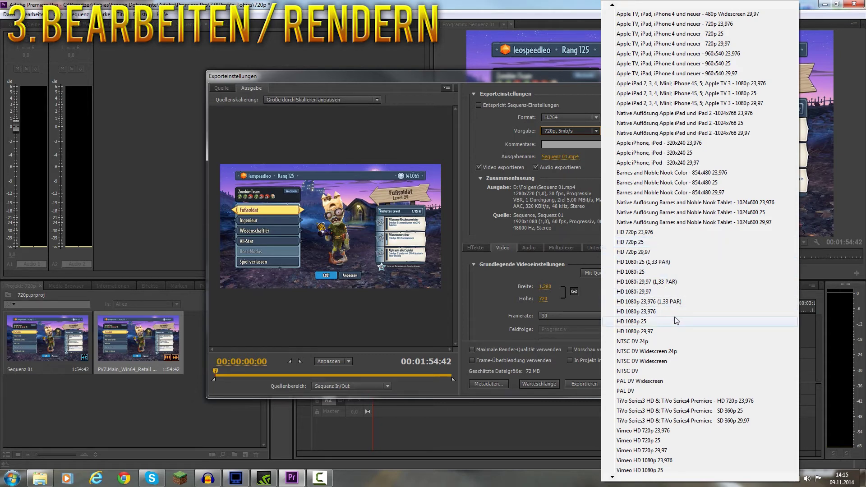
{"action": "left_click", "coordinate": [649, 323]}
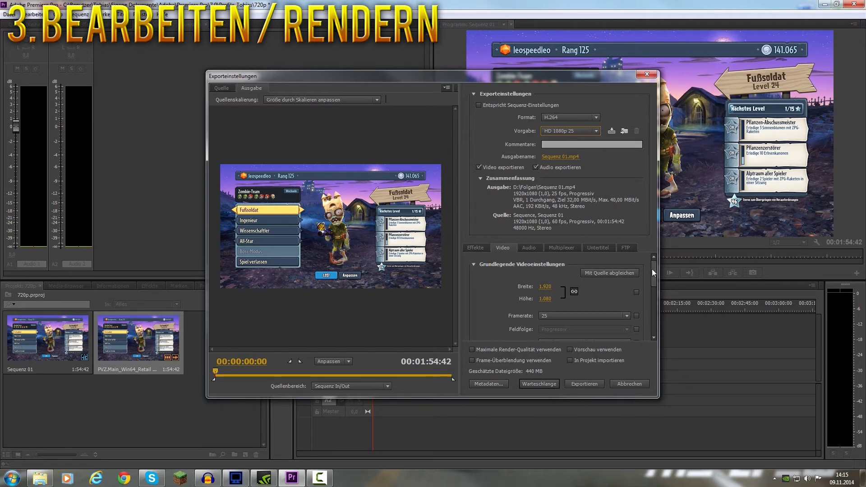
Change the export frame rate to 60 fps, turning the preset into Benutzerdefiniert.
{"action": "left_click_drag", "start_coordinate": [652, 269], "coordinate": [656, 289]}
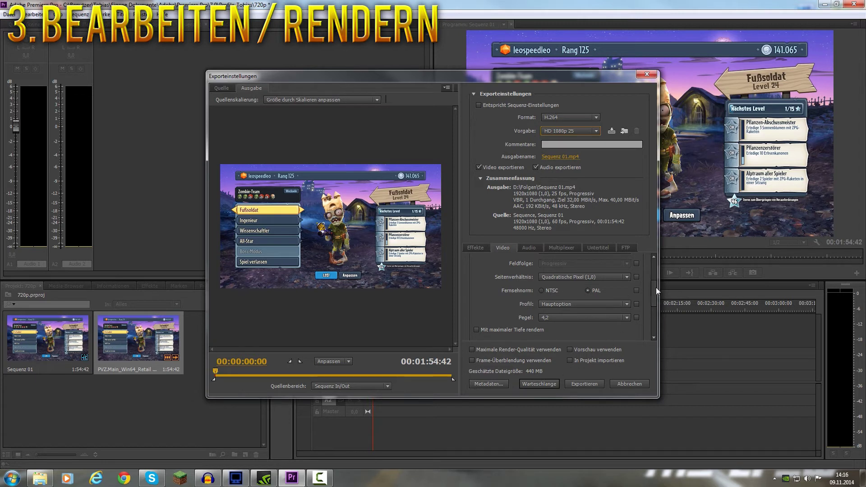
{"action": "left_click_drag", "start_coordinate": [653, 291], "coordinate": [651, 258]}
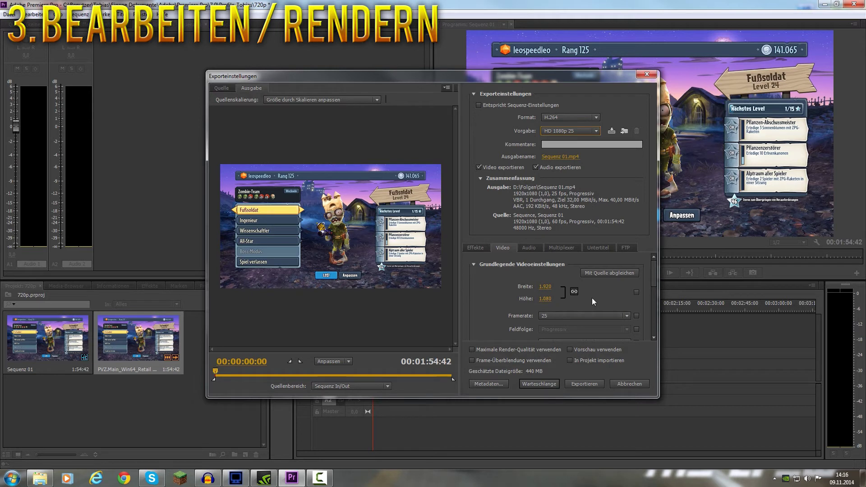
{"action": "left_click", "coordinate": [566, 317]}
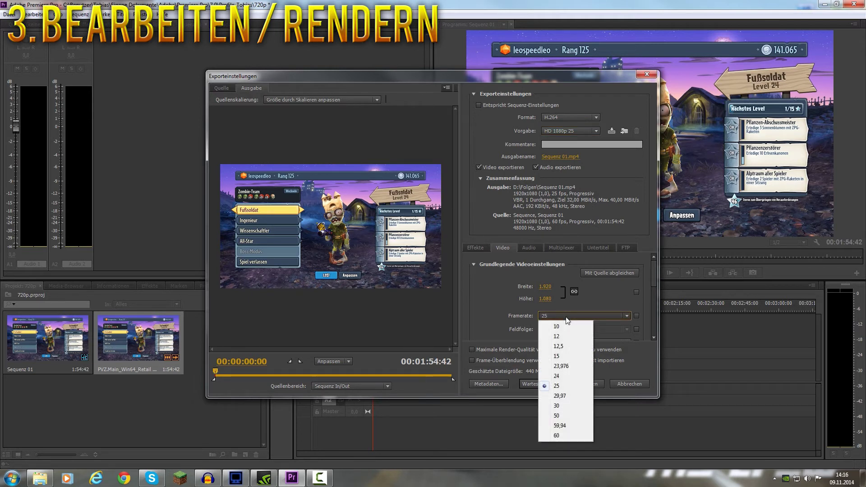
{"action": "left_click", "coordinate": [558, 435]}
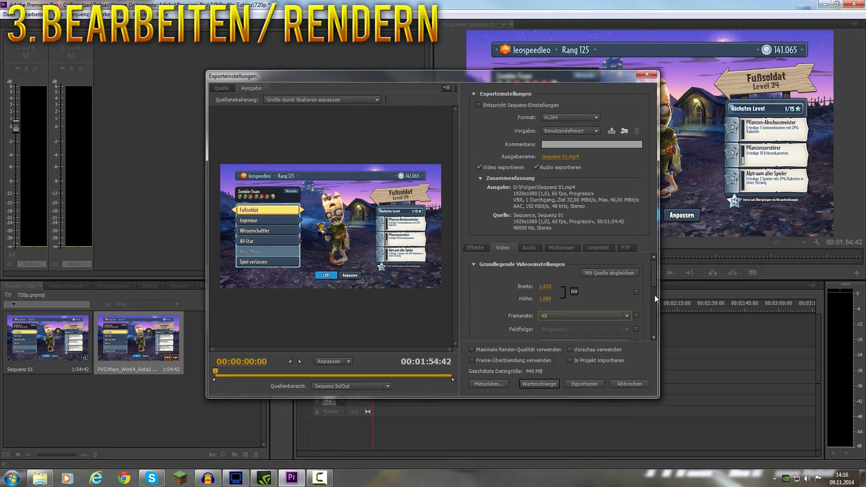
{"action": "left_click_drag", "start_coordinate": [655, 275], "coordinate": [657, 299]}
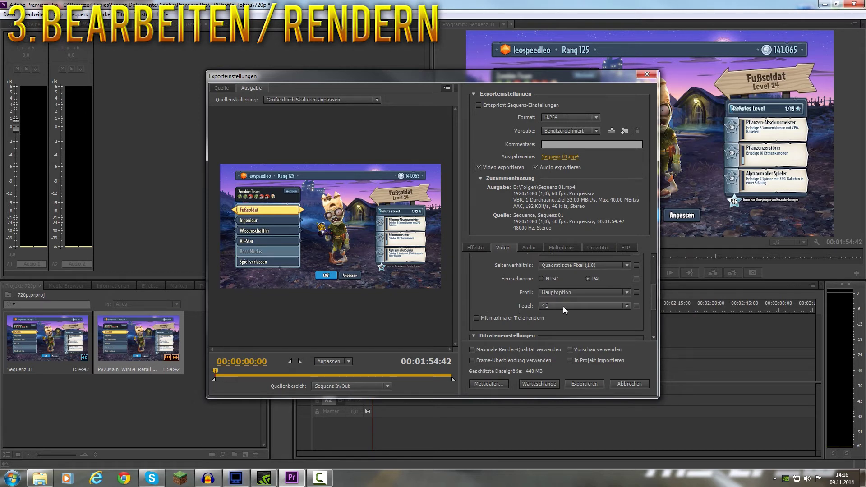
{"action": "left_click_drag", "start_coordinate": [653, 289], "coordinate": [659, 309]}
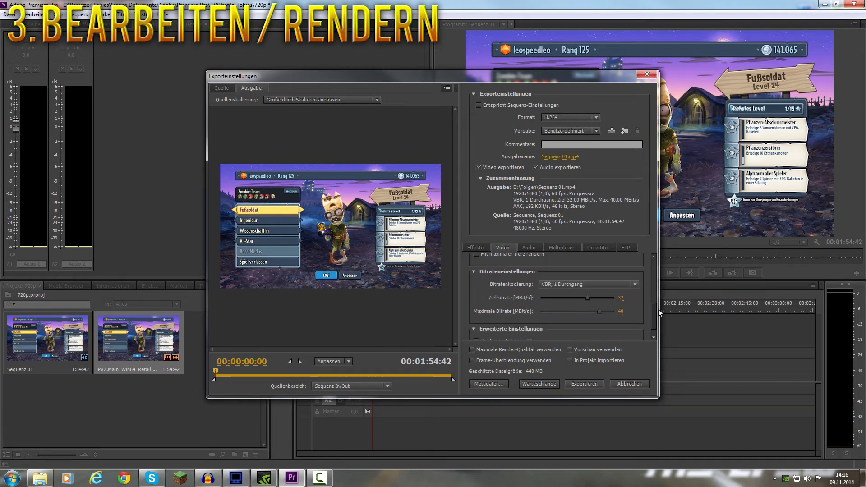
Try CBR bitrate encoding, then settle back on VBR, 1 Durchgang.
{"action": "left_click", "coordinate": [577, 283]}
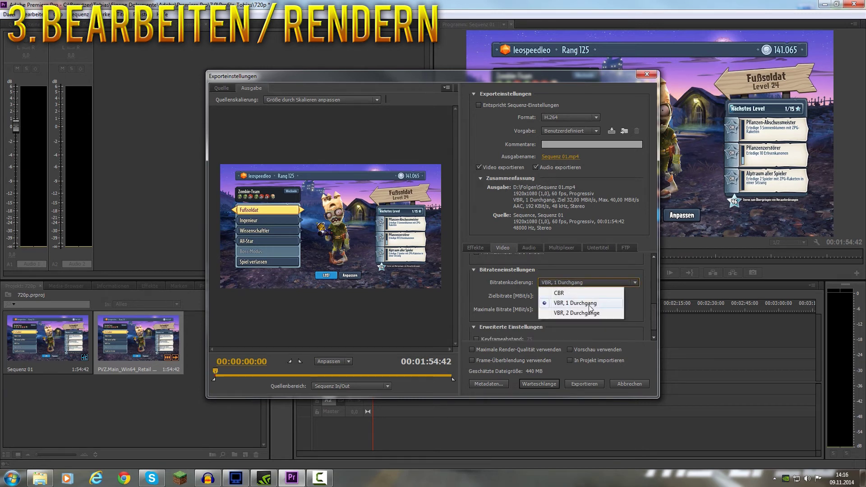
{"action": "left_click", "coordinate": [588, 302]}
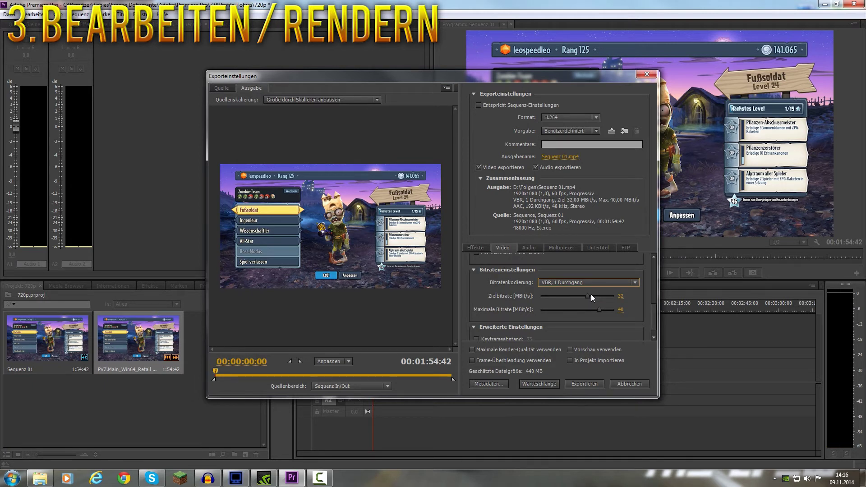
{"action": "left_click", "coordinate": [580, 282]}
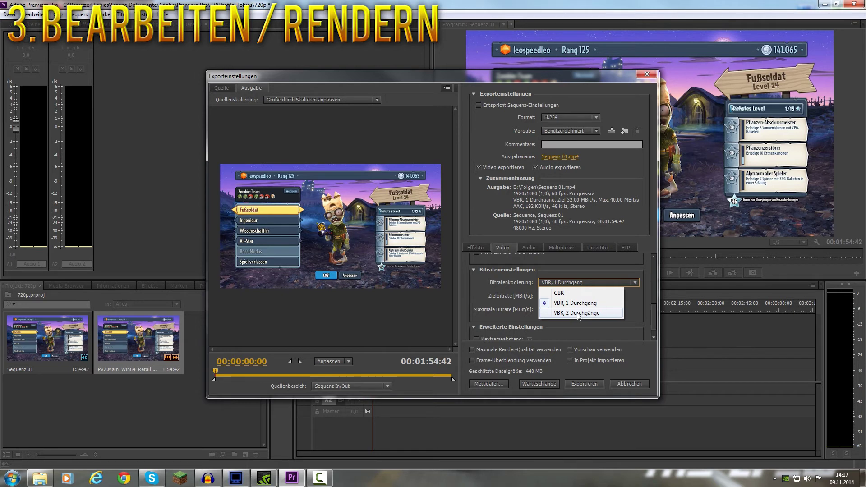
{"action": "left_click", "coordinate": [579, 293]}
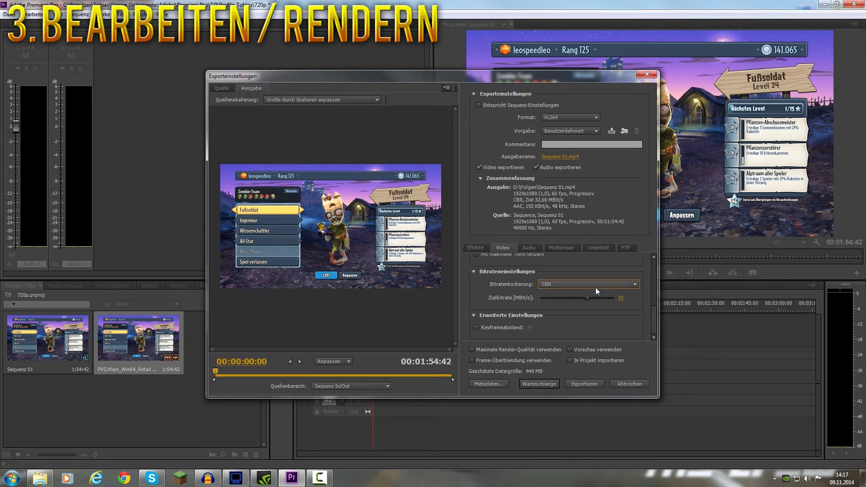
{"action": "left_click", "coordinate": [594, 285]}
{"action": "left_click", "coordinate": [580, 302]}
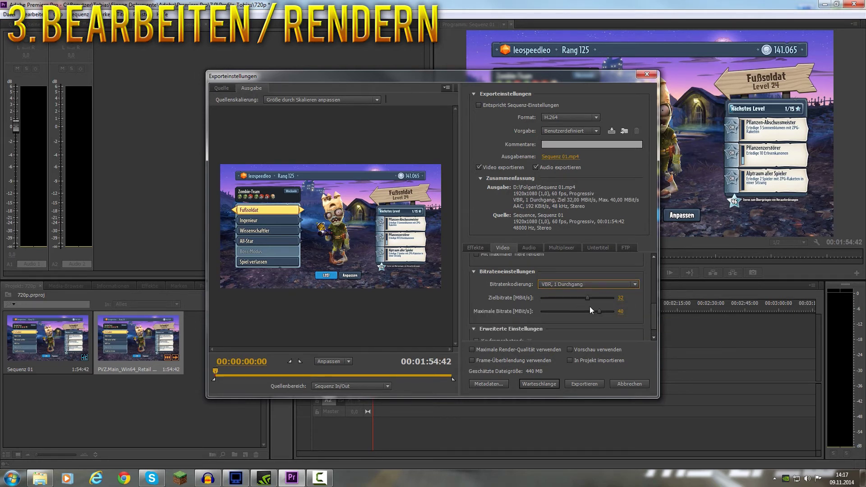
{"action": "left_click", "coordinate": [620, 298]}
{"action": "type", "text": "6"}
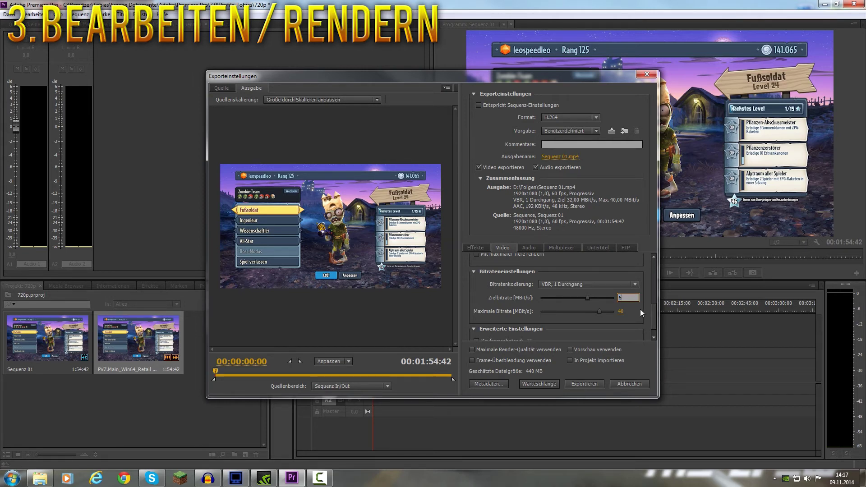
Set both the target and maximum bitrate to 6 Mbit/s.
{"action": "key", "text": "Return"}
{"action": "left_click", "coordinate": [623, 311]}
{"action": "type", "text": "6"}
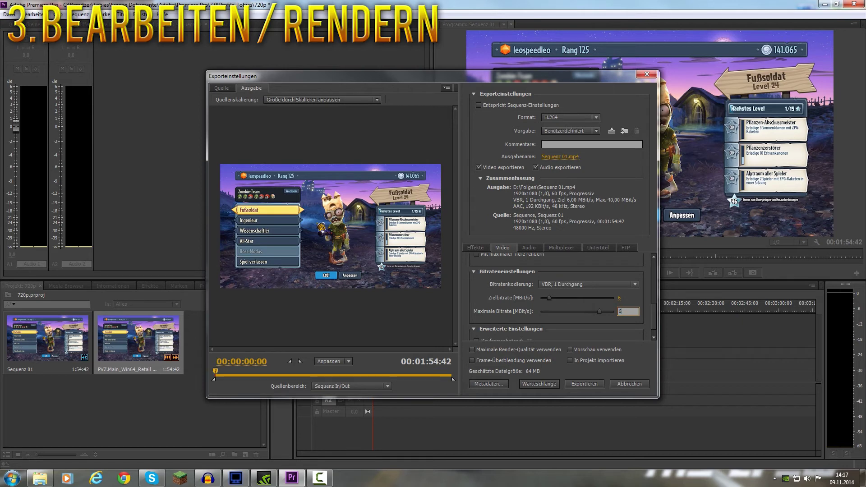
{"action": "key", "text": "Return"}
Enable Keyframe Distance and set it to 72.
{"action": "left_click_drag", "start_coordinate": [652, 305], "coordinate": [655, 316]}
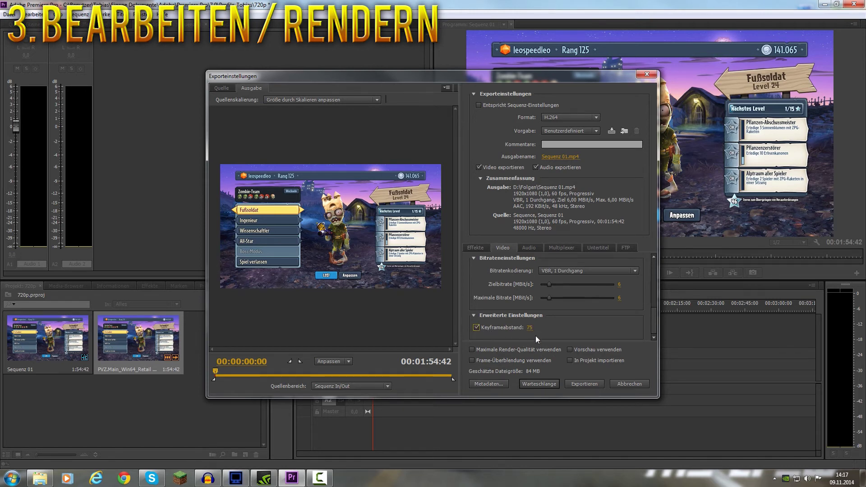
{"action": "left_click", "coordinate": [529, 328]}
{"action": "type", "text": "72"}
{"action": "key", "text": "Return"}
{"action": "scroll", "coordinate": [651, 321], "scroll_direction": "up", "scroll_amount": 5}
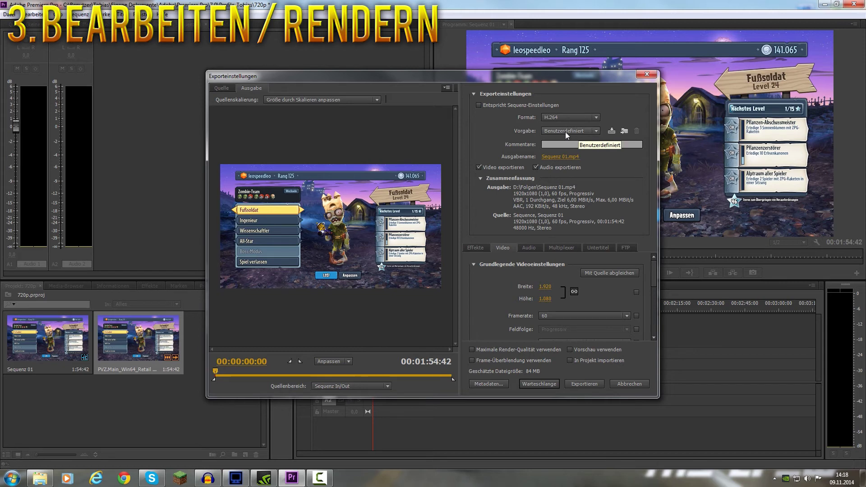
Save these settings as the preset 'Kopie von HD 1080p 25'.
{"action": "left_click", "coordinate": [612, 132]}
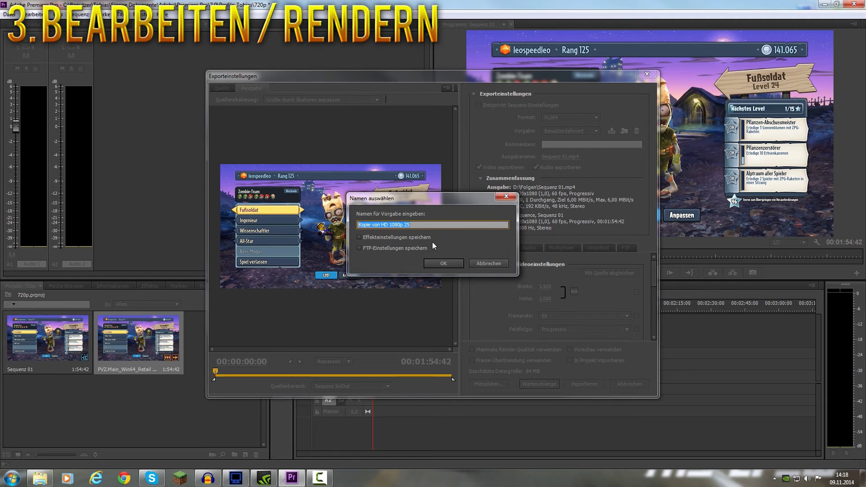
{"action": "left_click_drag", "start_coordinate": [406, 225], "coordinate": [362, 226]}
{"action": "left_click", "coordinate": [472, 236]}
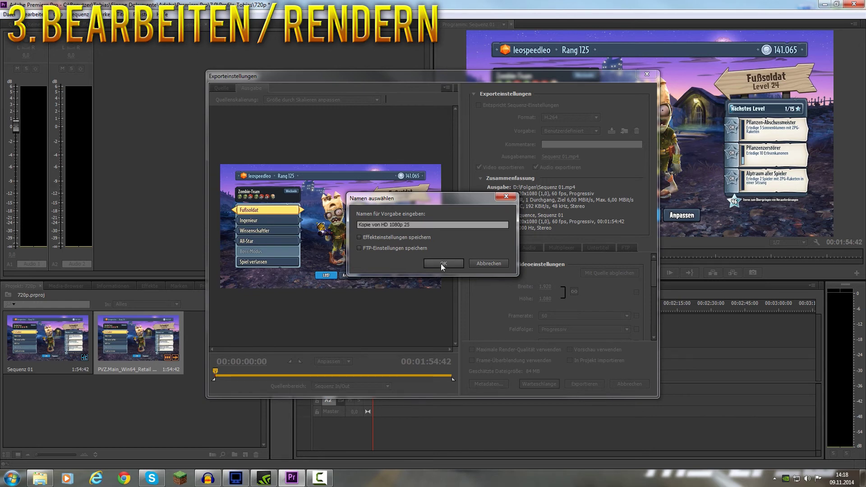
{"action": "left_click", "coordinate": [442, 264]}
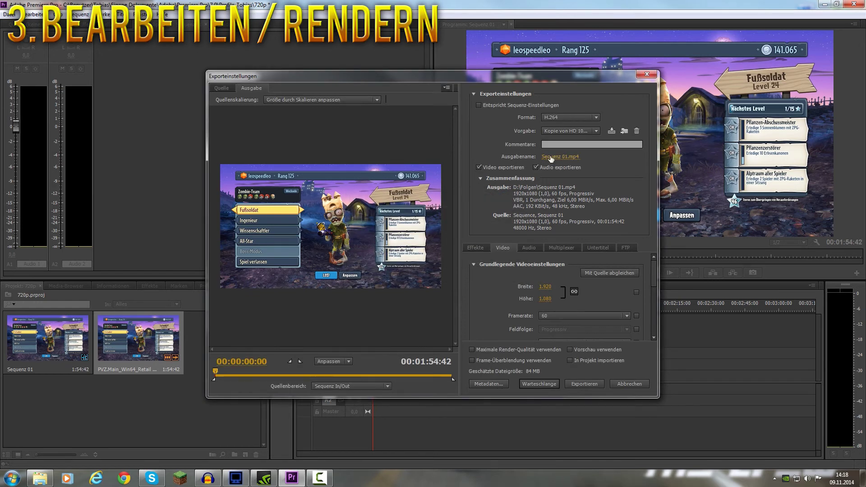
Set the export output file to Tutorial.mp4 in D:\Folgen.
{"action": "left_click", "coordinate": [576, 132]}
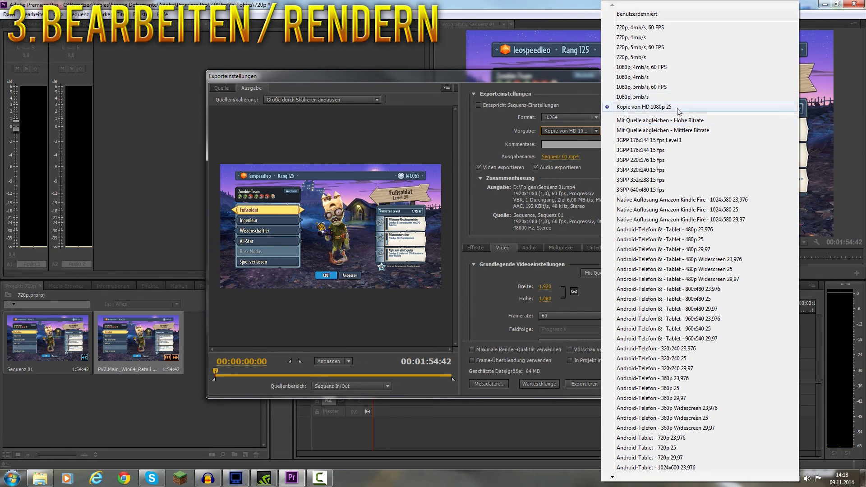
{"action": "left_click", "coordinate": [591, 150]}
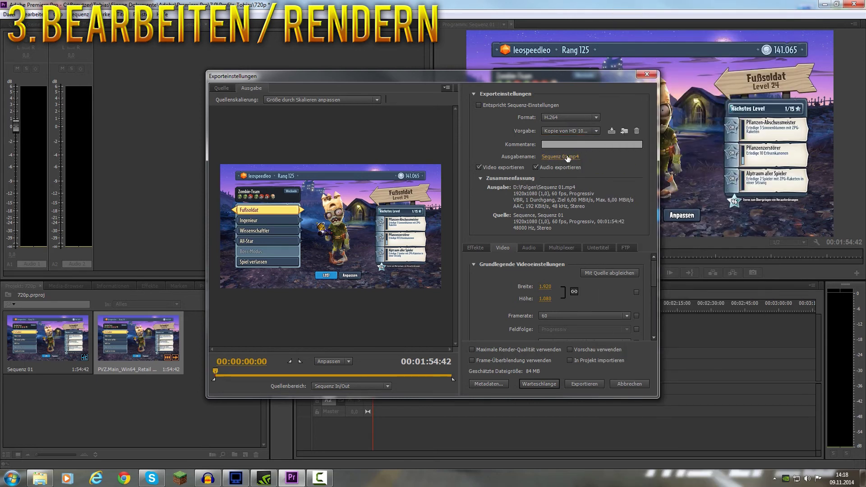
{"action": "left_click", "coordinate": [568, 157]}
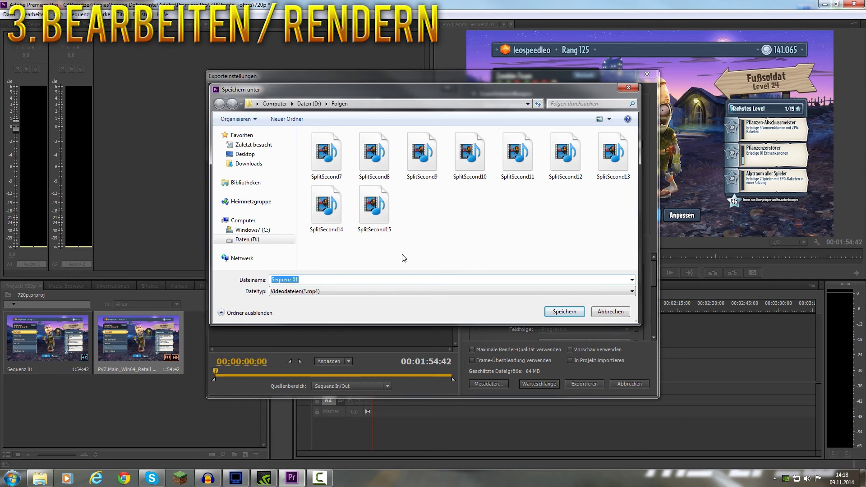
{"action": "type", "text": "Tutori"}
{"action": "type", "text": "al"}
{"action": "left_click", "coordinate": [548, 312]}
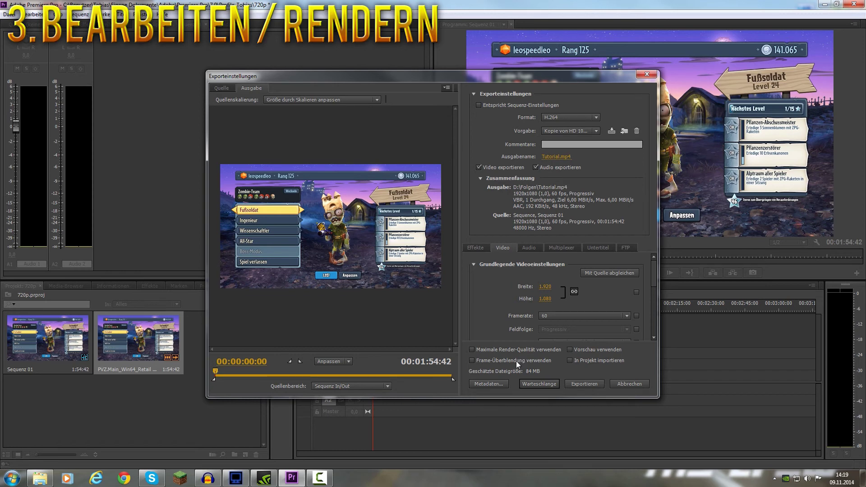
Export the sequence to Tutorial.mp4 with the chosen 1080p 60fps settings.
{"action": "left_click", "coordinate": [581, 383]}
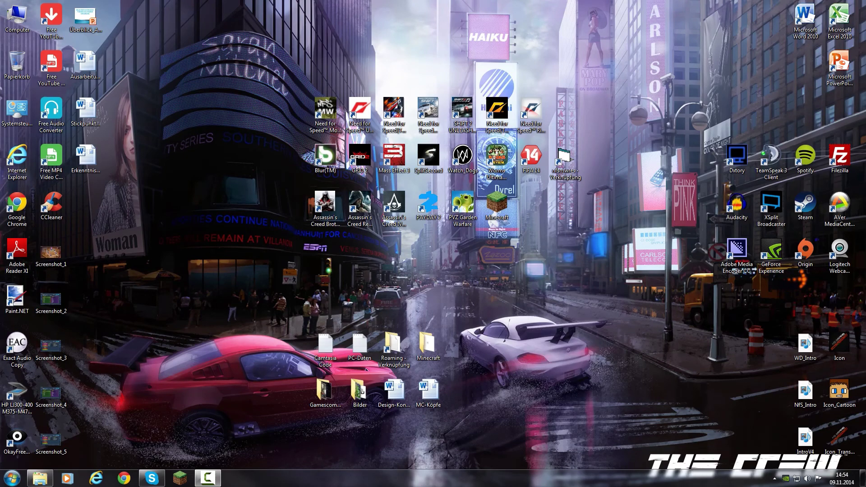
Confirm Tutorial in D:\Folgen is 1920×1080, 60 fps, 84.7 MB, then launch Chrome.
{"action": "double_click", "coordinate": [18, 18]}
{"action": "left_click", "coordinate": [161, 186]}
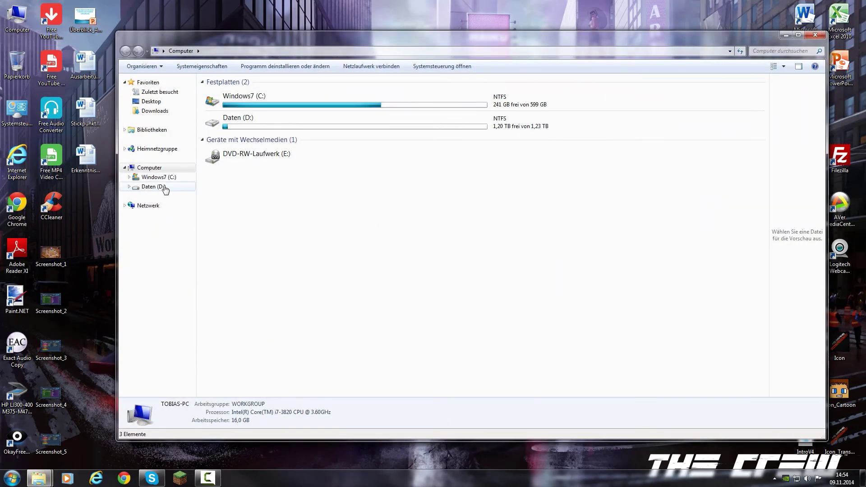
{"action": "double_click", "coordinate": [223, 111]}
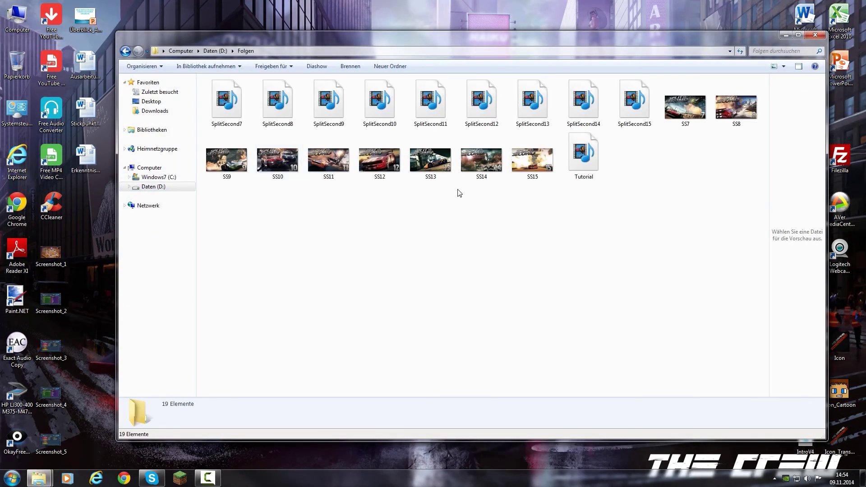
{"action": "left_click", "coordinate": [584, 158]}
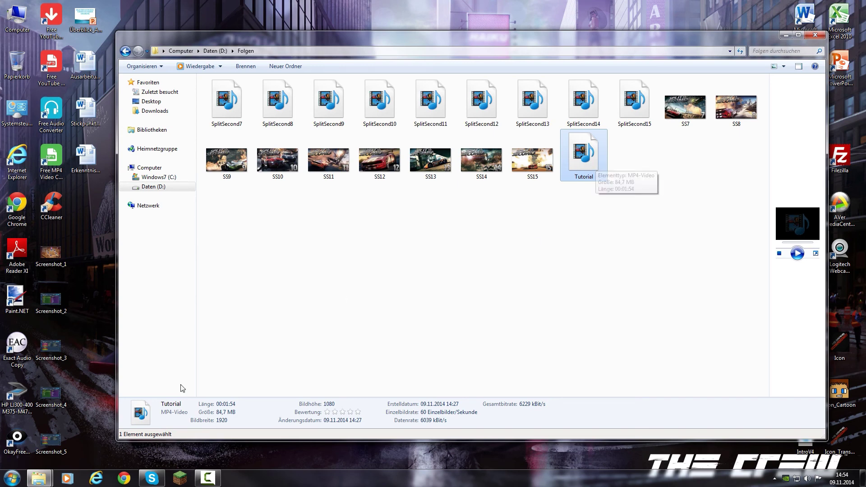
{"action": "left_click", "coordinate": [124, 478]}
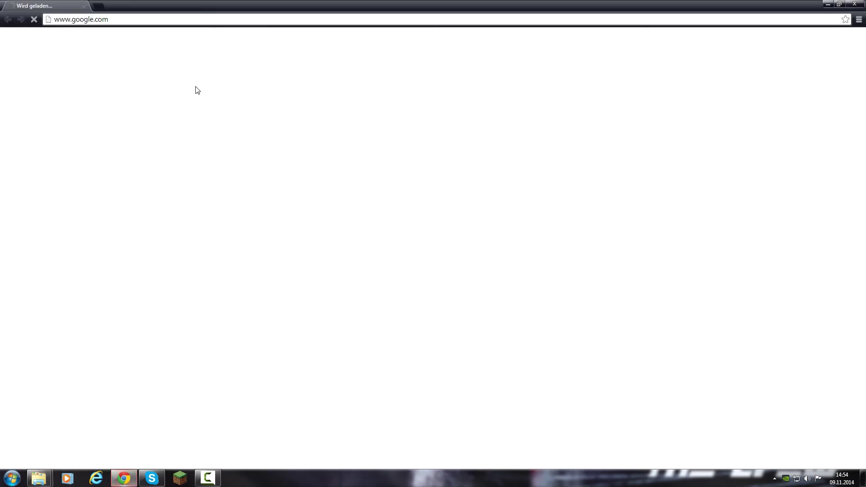
Go to YouTube and open its video upload page.
{"action": "left_click", "coordinate": [200, 19]}
{"action": "type", "text": "y"}
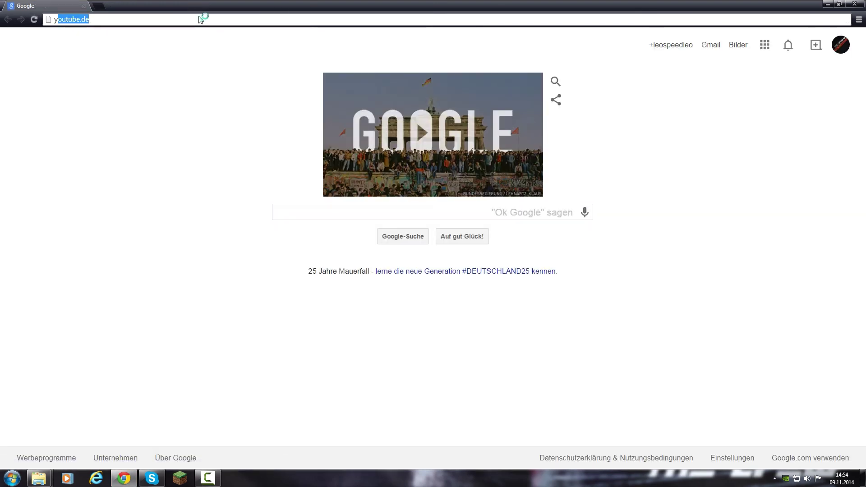
{"action": "key", "text": "Return"}
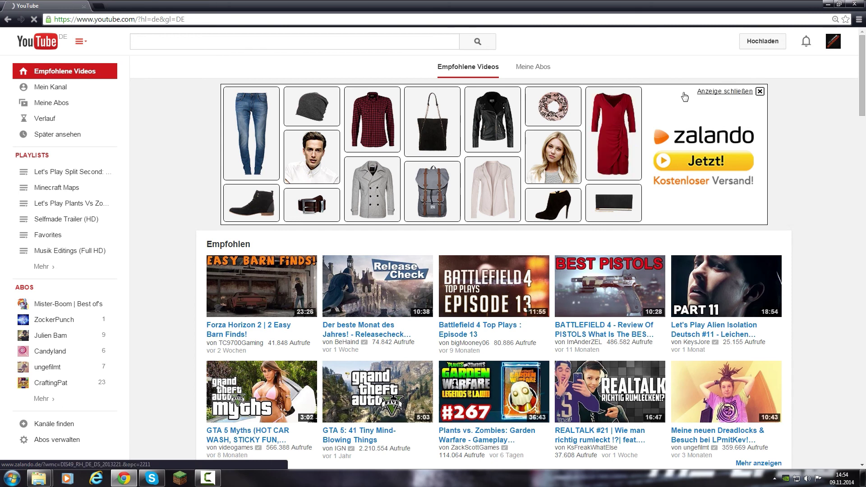
{"action": "left_click", "coordinate": [762, 41]}
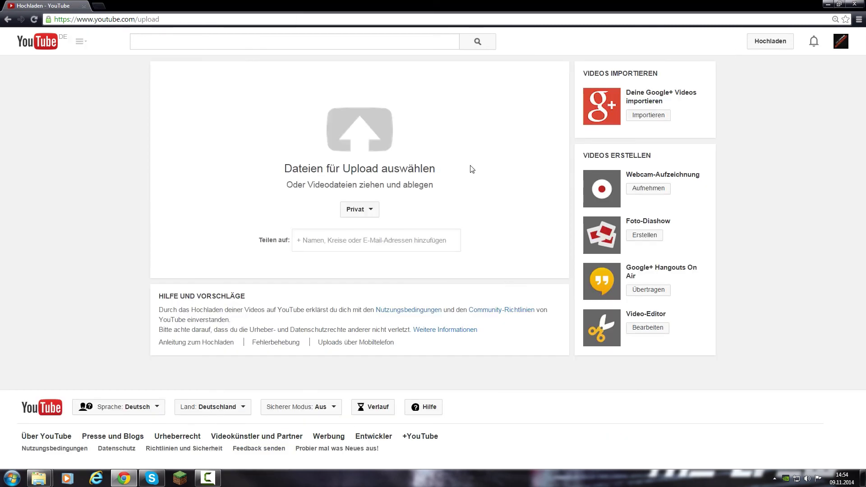
Upload the Tutorial video from Daten (D:) > Folgen.
{"action": "left_click", "coordinate": [471, 169]}
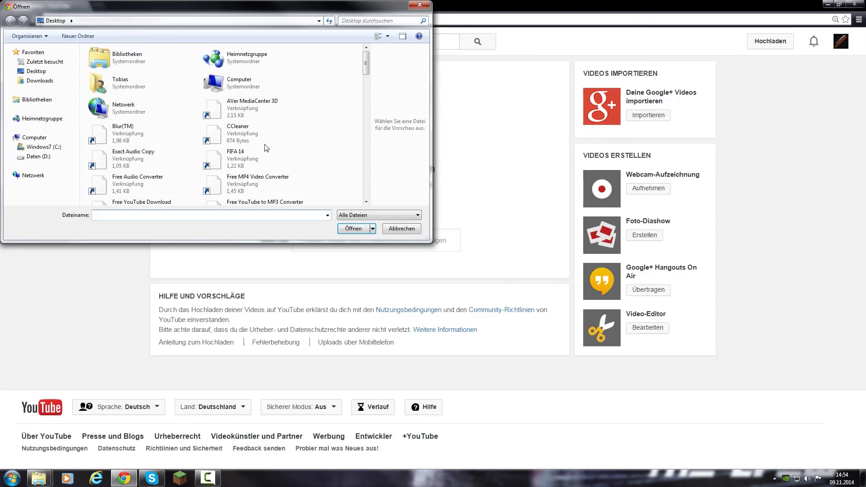
{"action": "left_click", "coordinate": [35, 156]}
{"action": "double_click", "coordinate": [131, 71]}
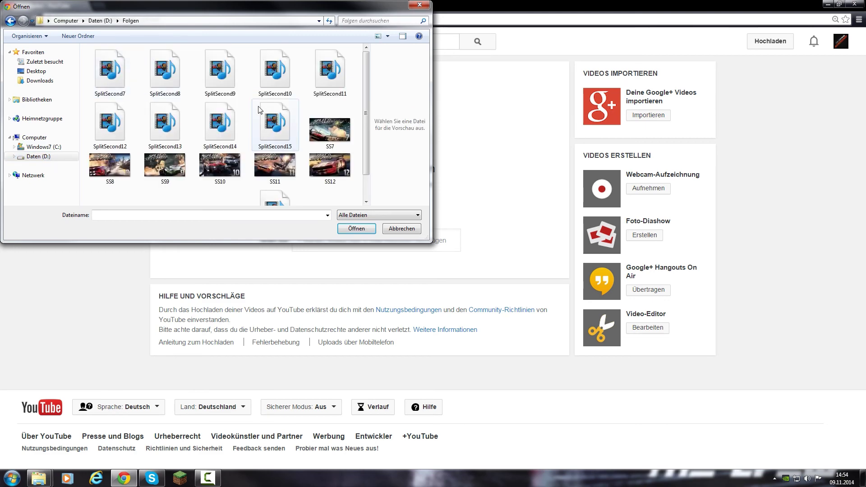
{"action": "scroll", "coordinate": [364, 132], "scroll_direction": "down", "scroll_amount": 2}
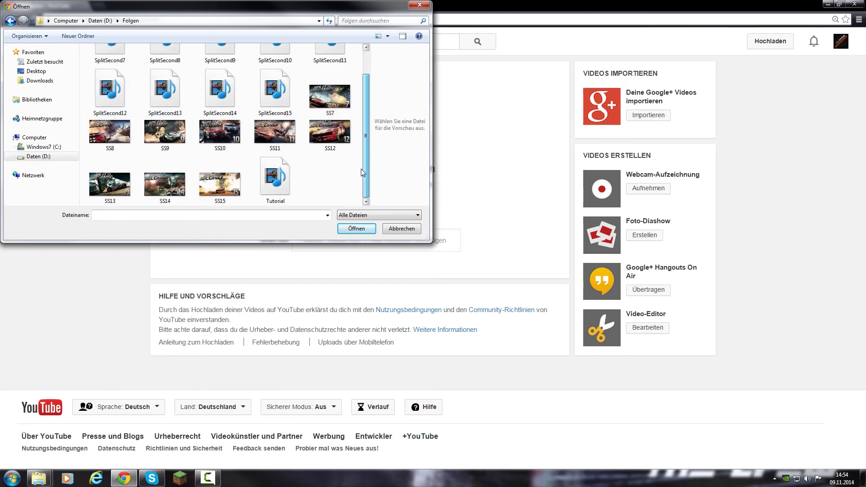
{"action": "double_click", "coordinate": [276, 177]}
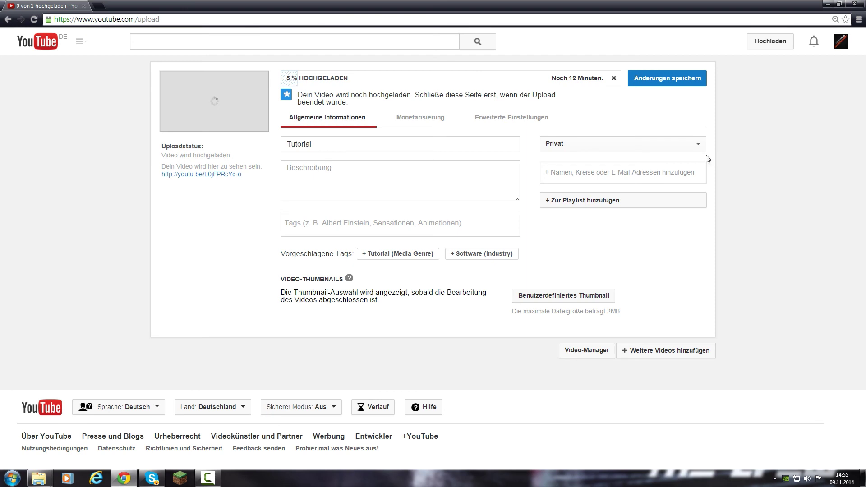
Set the video to Planmäßig for 10.11.2014 at 14:30 and save the changes.
{"action": "left_click", "coordinate": [648, 149]}
{"action": "left_click", "coordinate": [554, 182]}
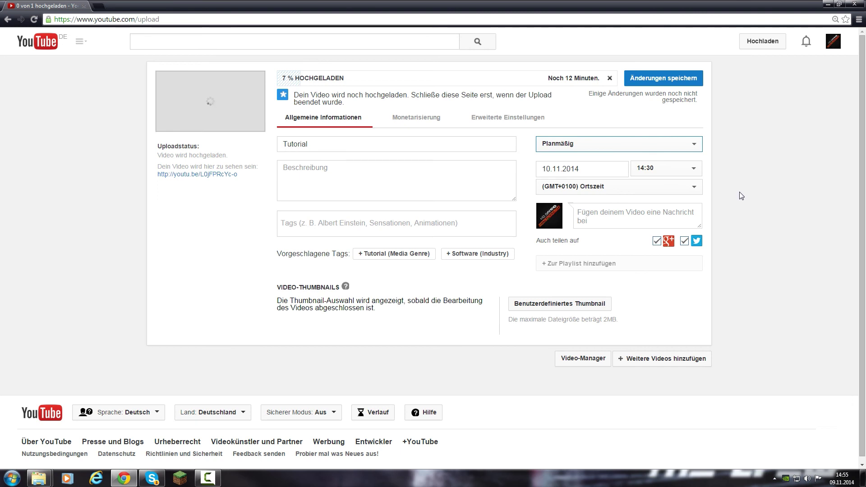
{"action": "left_click", "coordinate": [663, 78]}
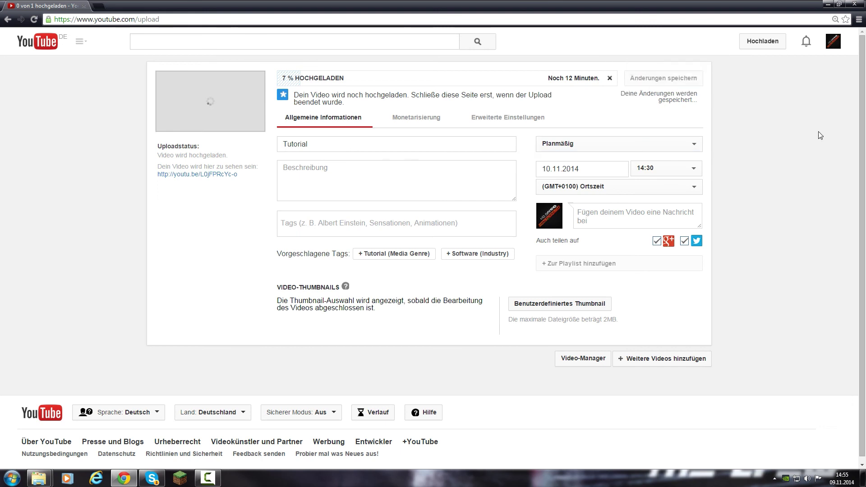